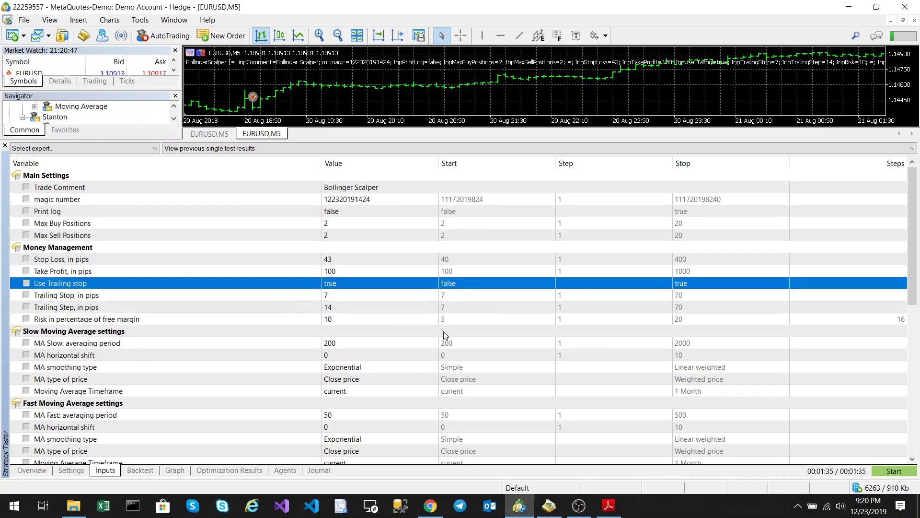
Review the Strategy Tester inputs down to the Stochastic Settings group.
scroll(440, 326, "down", 1)
scroll(440, 326, "down", 2)
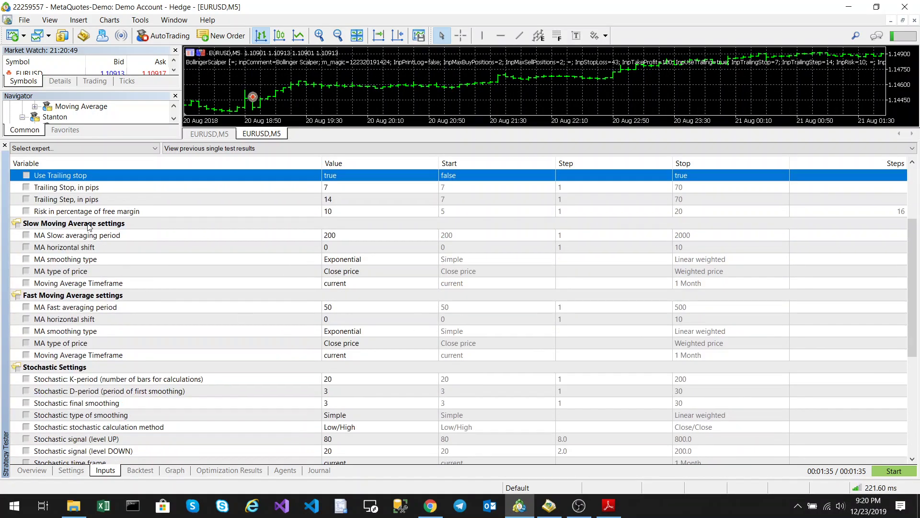
scroll(160, 247, "down", 2)
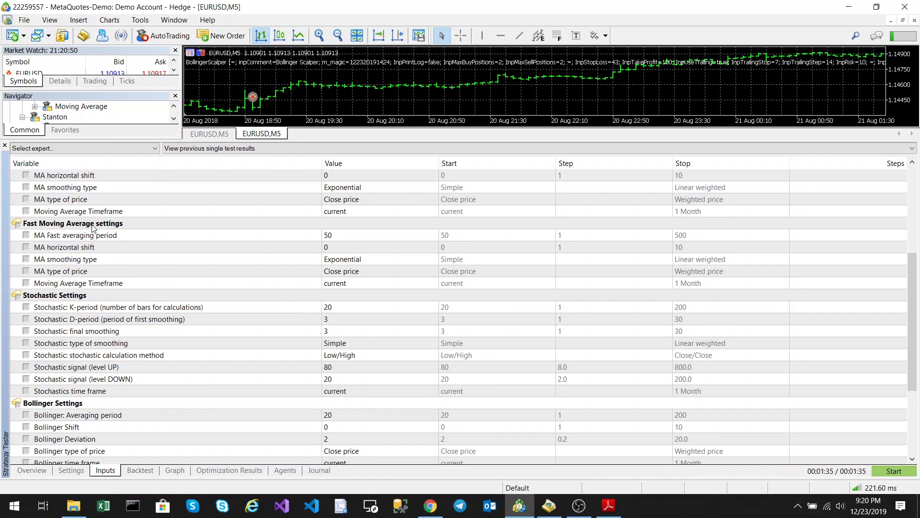
scroll(377, 247, "down", 1)
left_click(70, 261)
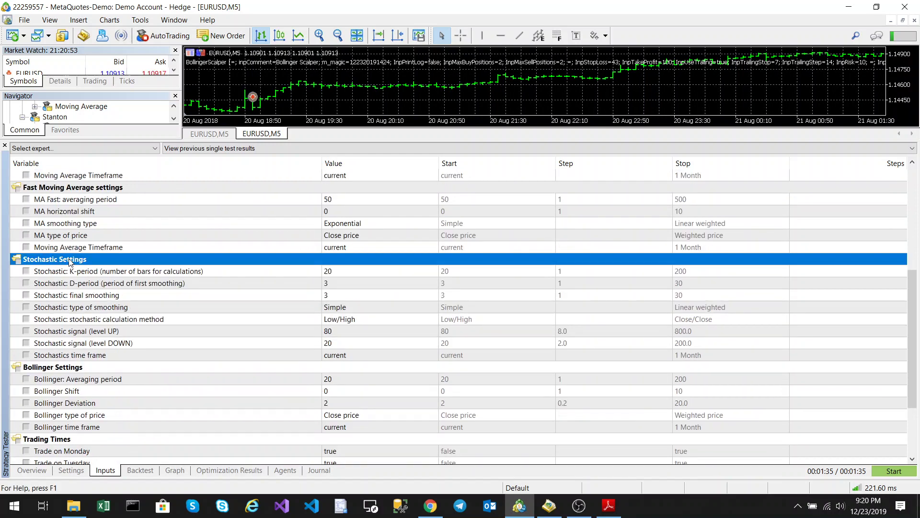
Recheck the input list, then bring up BollingerScalper.mq5's signal code in MetaEditor.
scroll(263, 303, "down", 2)
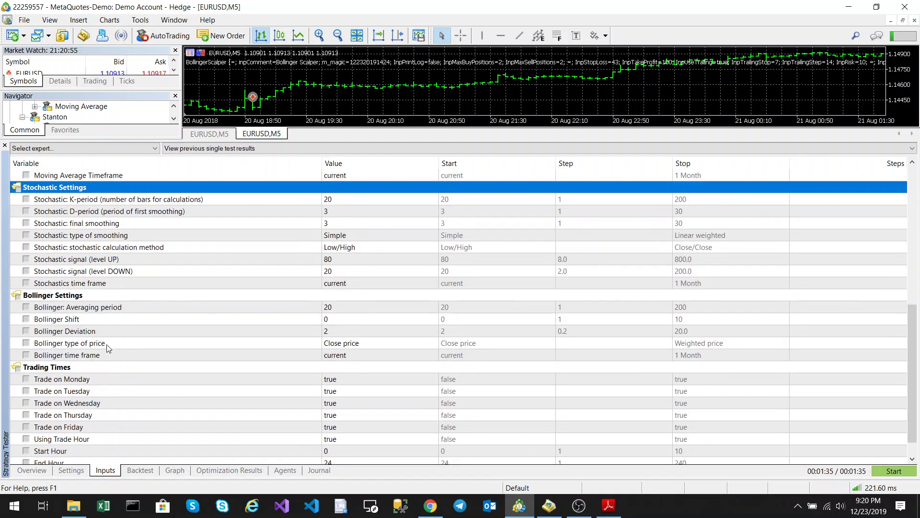
scroll(288, 356, "up", 8)
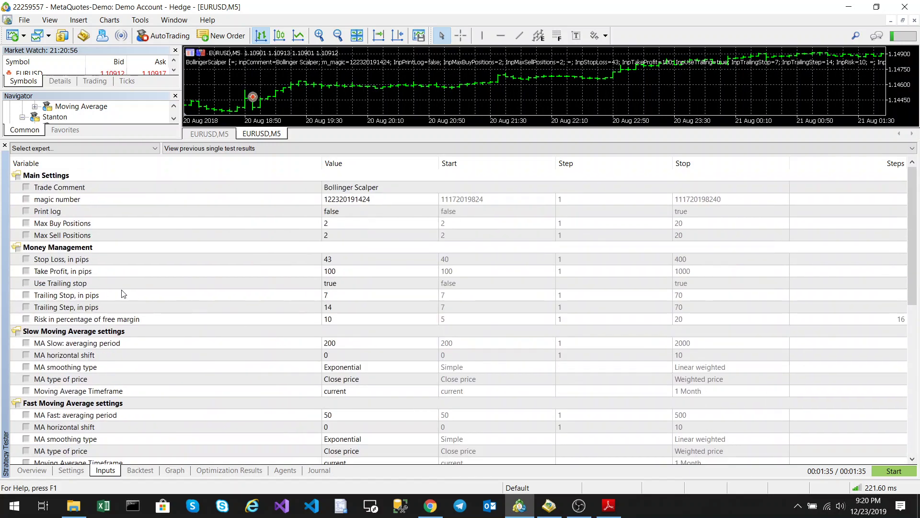
scroll(123, 293, "down", 9)
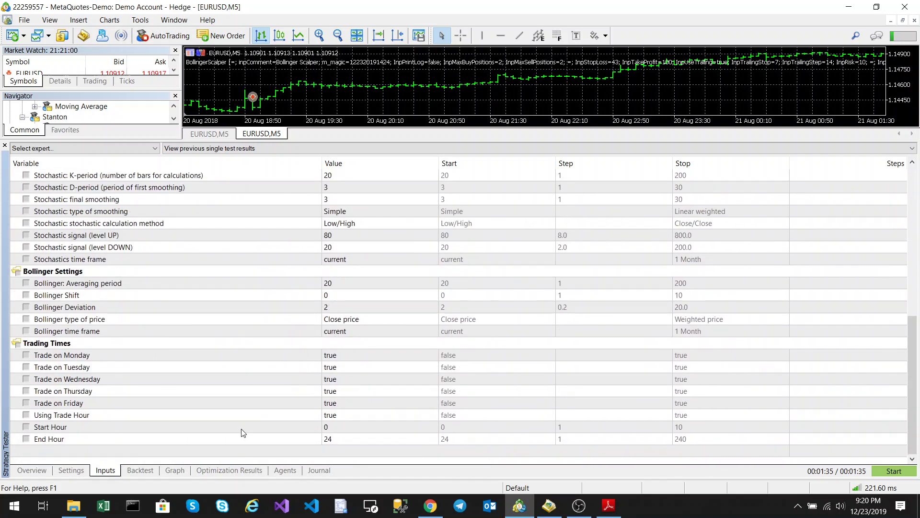
scroll(309, 376, "up", 9)
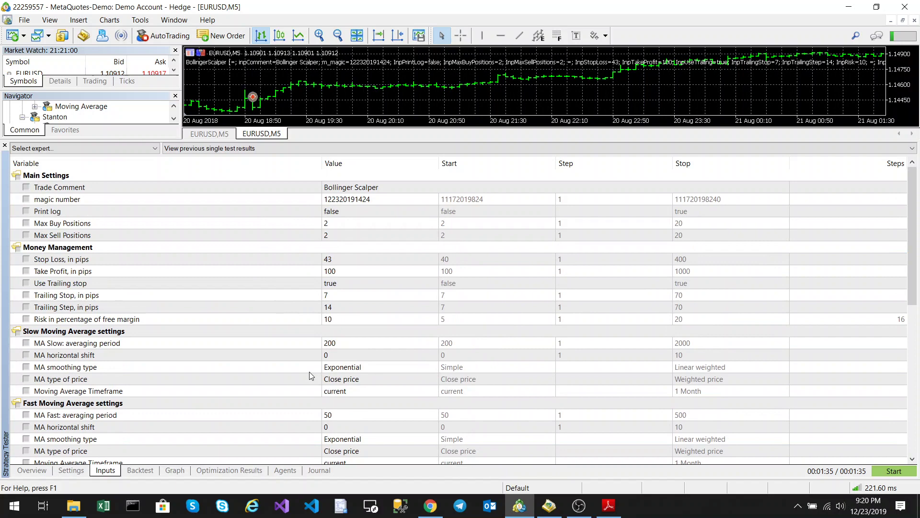
left_click(551, 511)
scroll(448, 233, "up", 1)
scroll(449, 236, "down", 1)
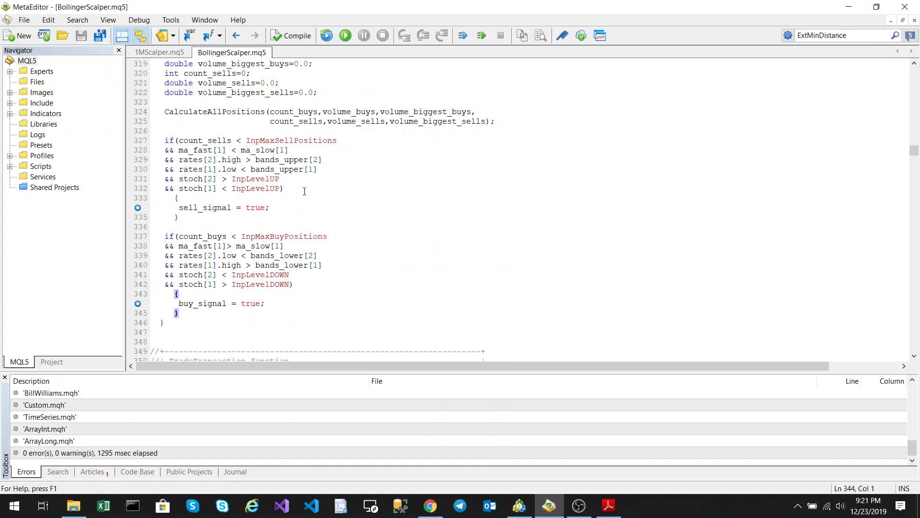
double_click(199, 150)
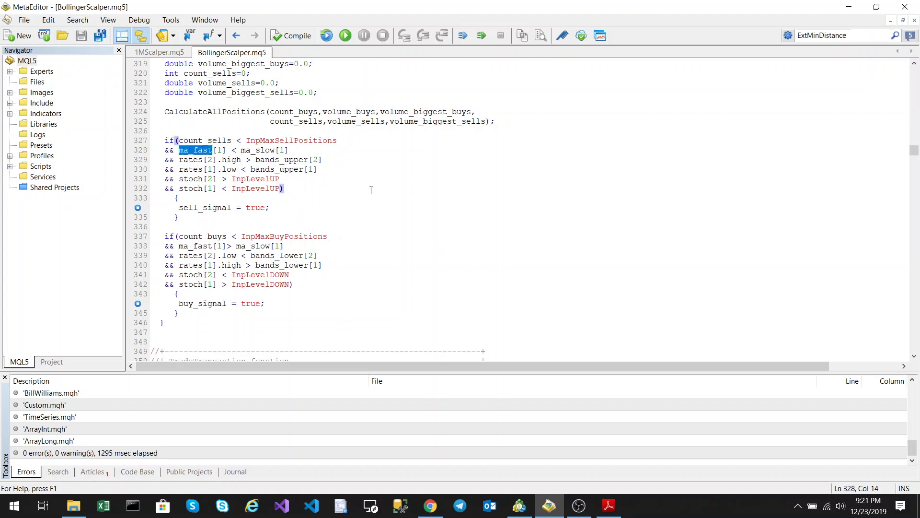
double_click(254, 152)
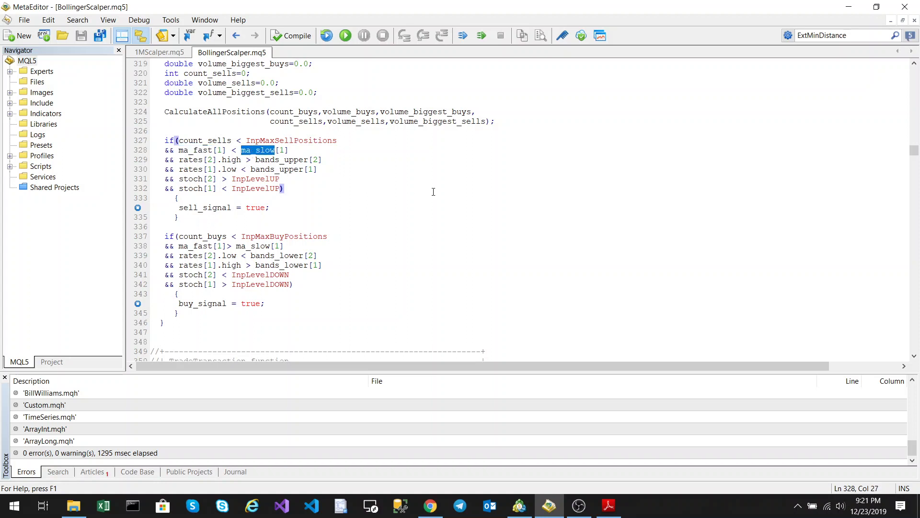
double_click(232, 159)
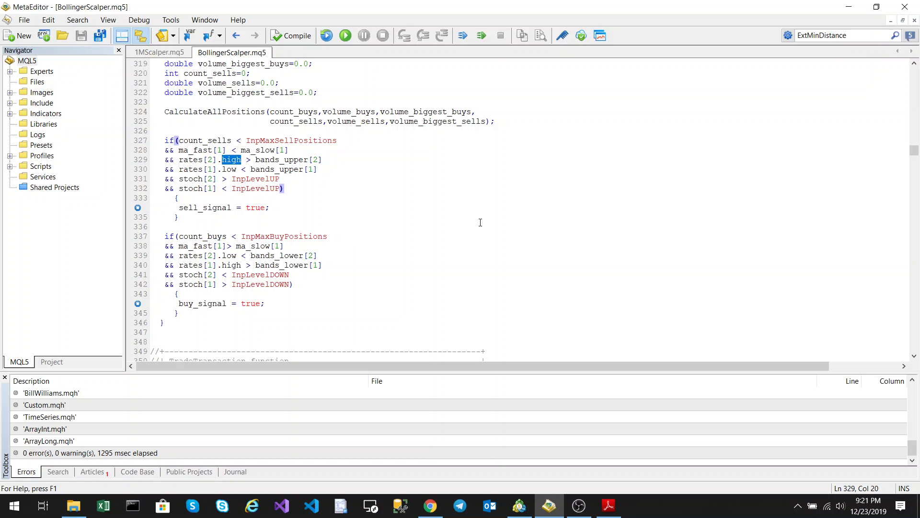
double_click(299, 160)
double_click(197, 169)
left_click(232, 169)
double_click(232, 169)
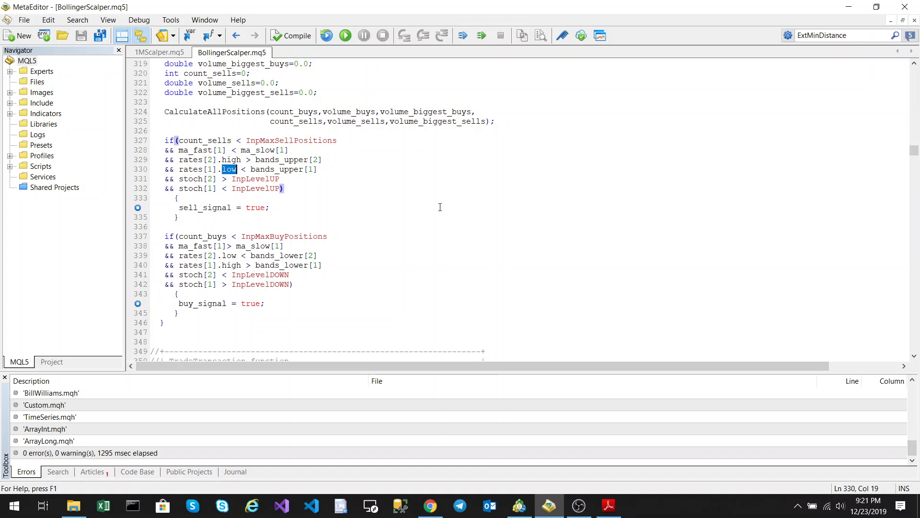
double_click(288, 171)
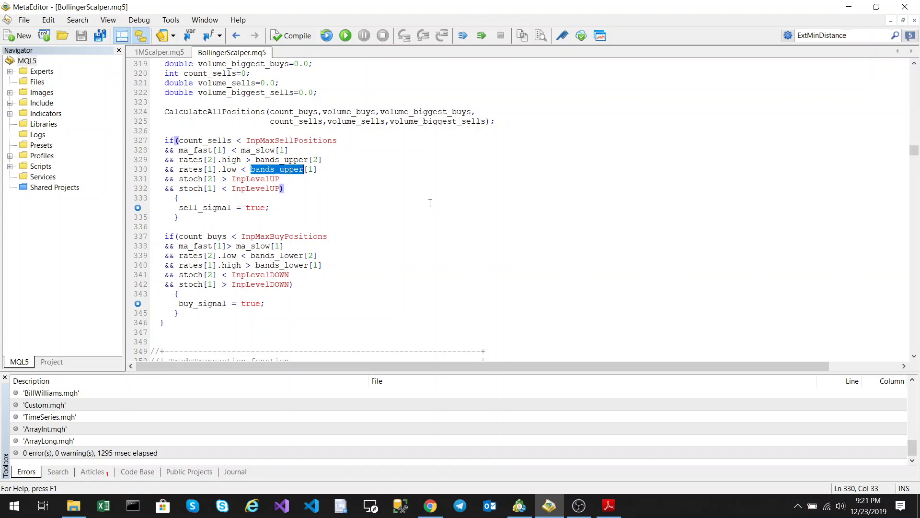
scroll(428, 205, "down", 1)
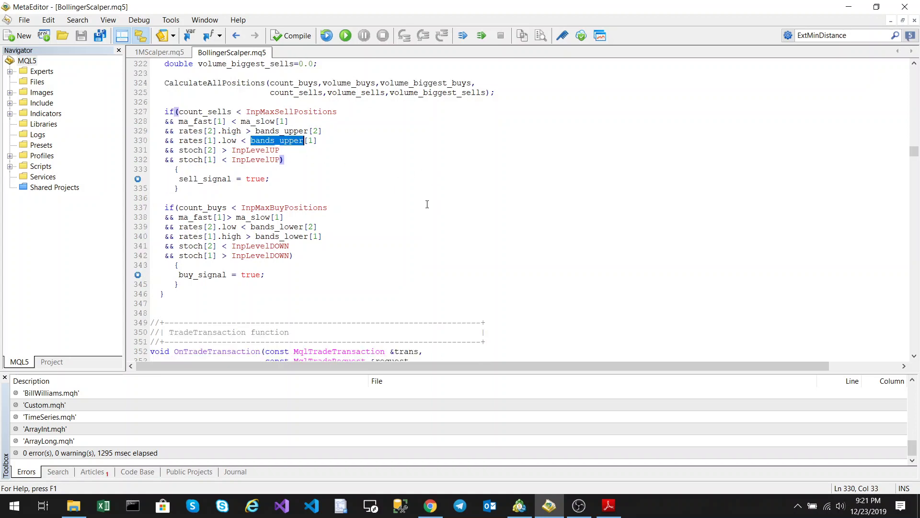
double_click(192, 151)
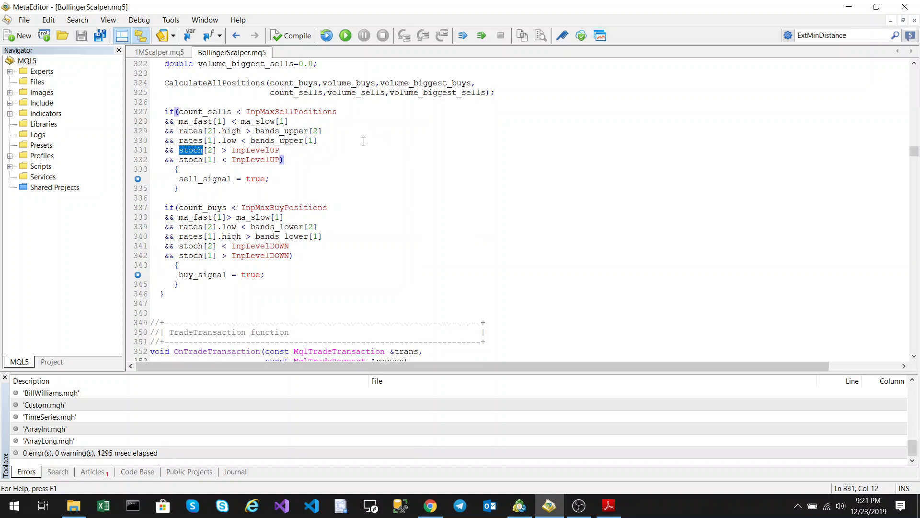
double_click(197, 161)
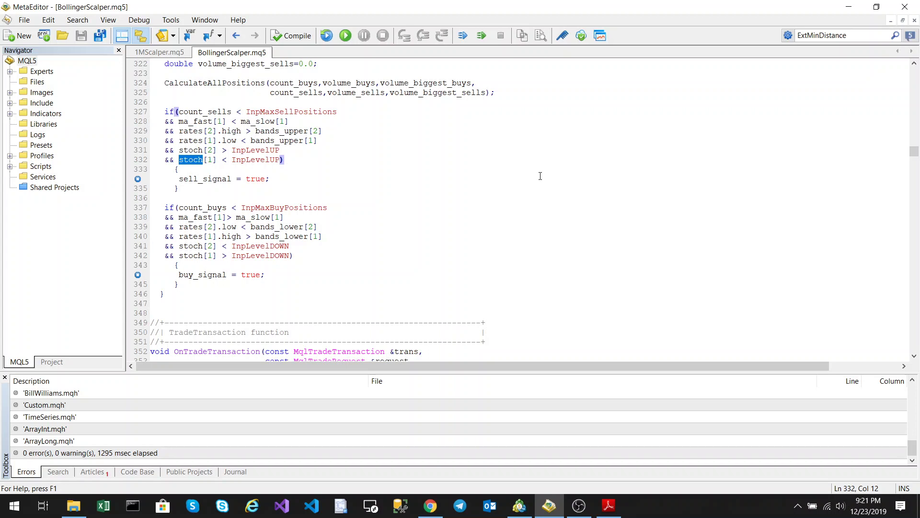
double_click(261, 161)
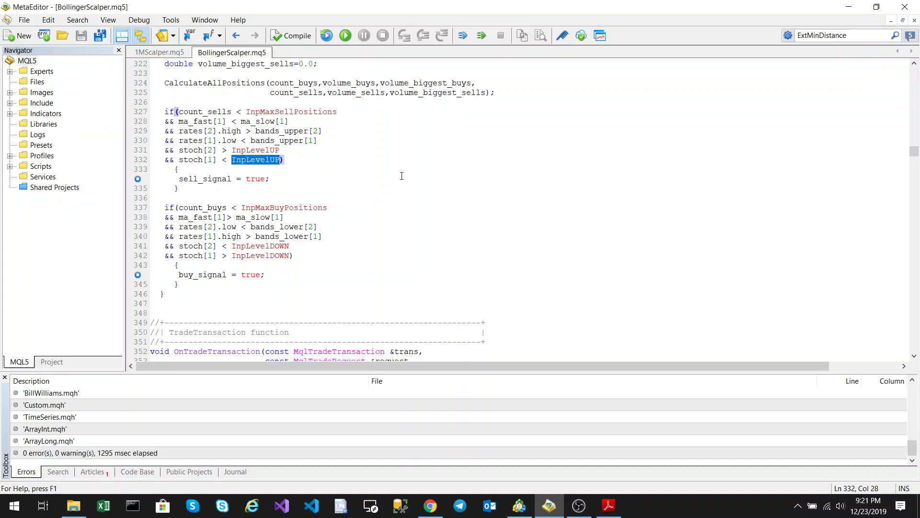
scroll(450, 176, "down", 2)
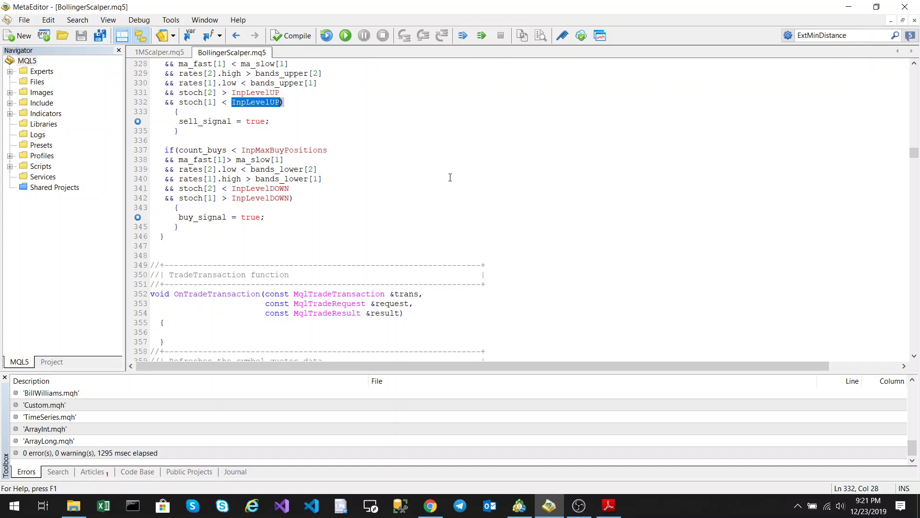
left_click(190, 161)
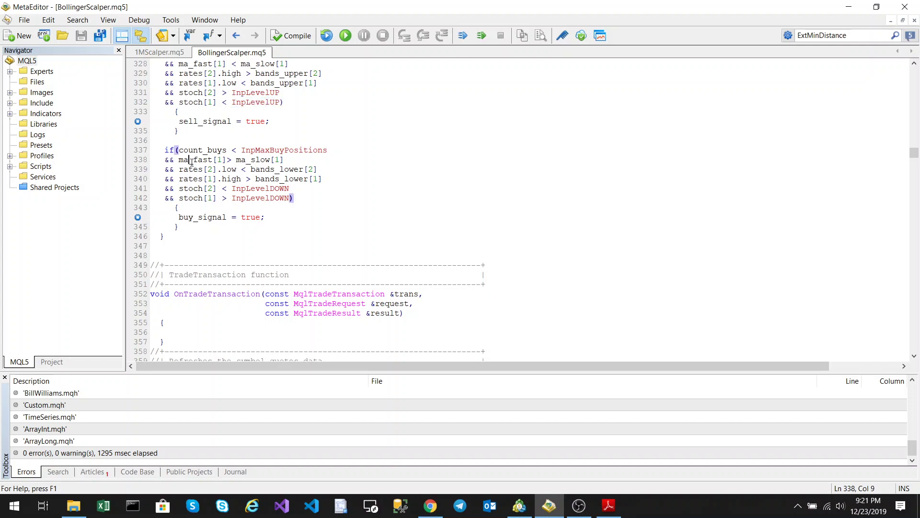
double_click(259, 160)
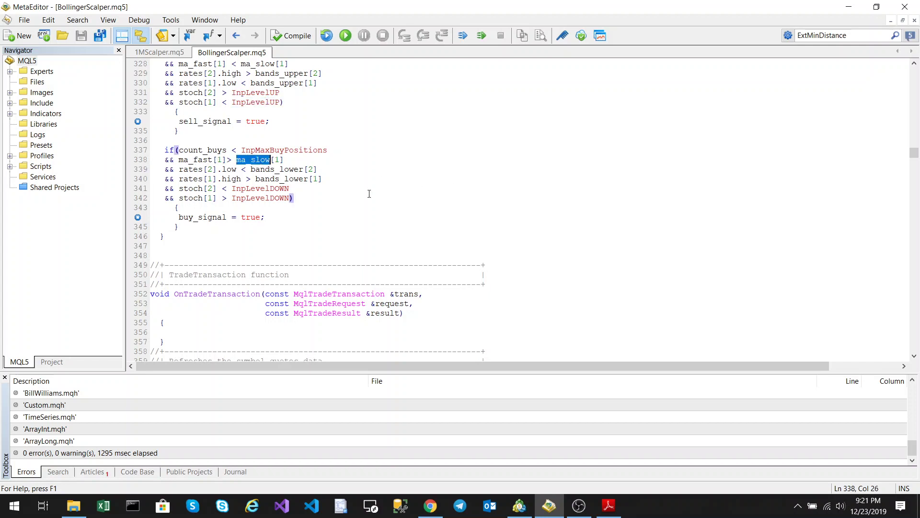
double_click(198, 169)
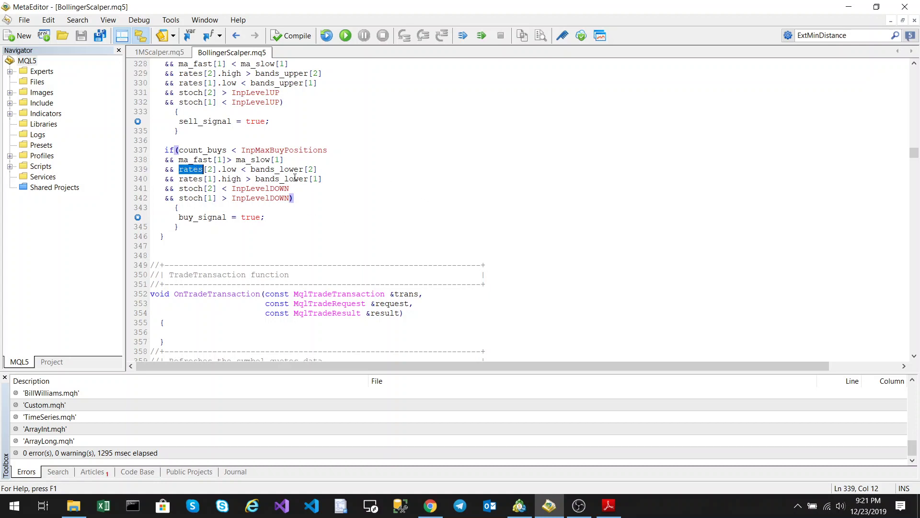
left_click(285, 170)
double_click(223, 180)
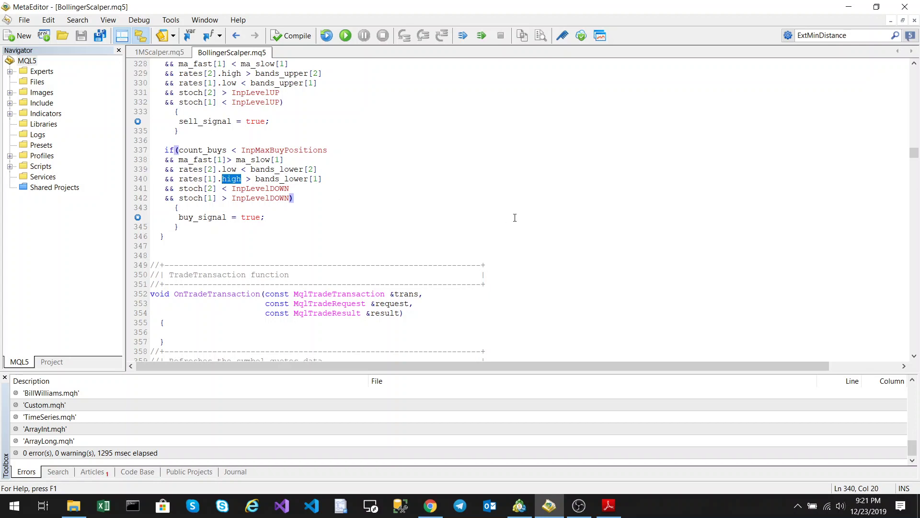
double_click(298, 177)
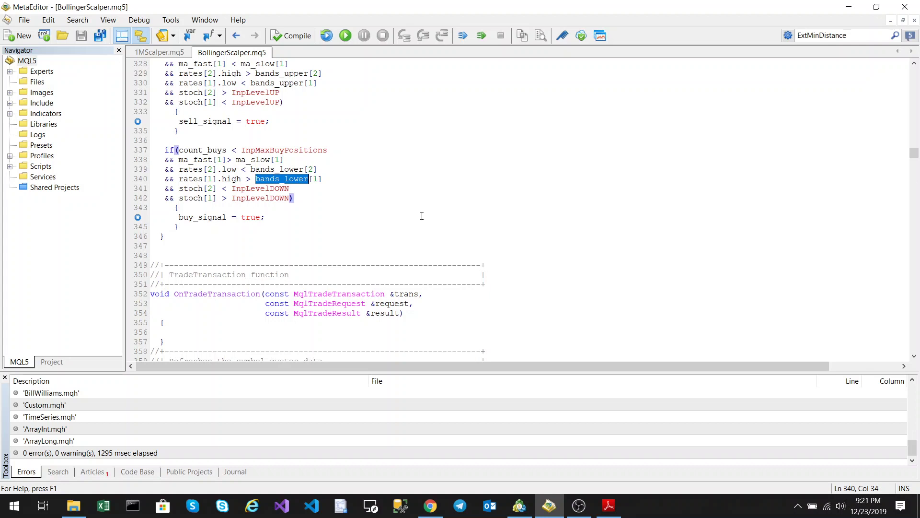
double_click(201, 188)
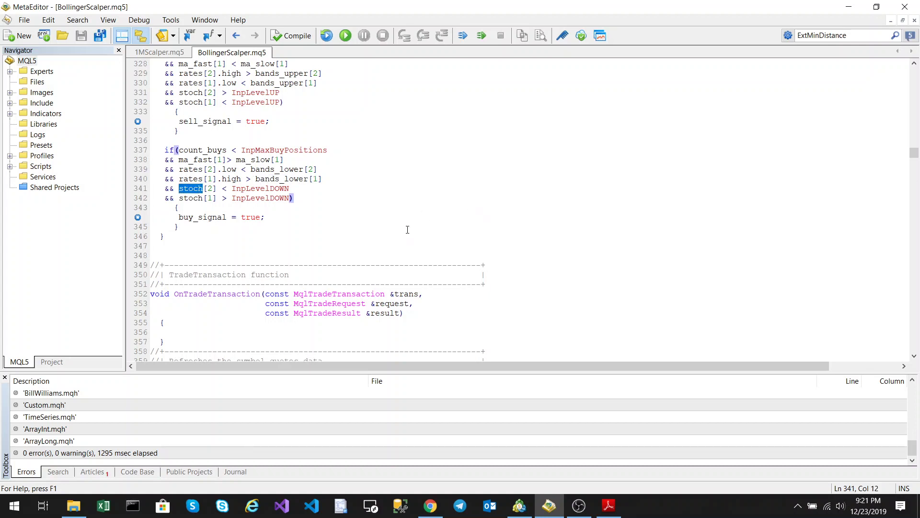
scroll(440, 224, "down", 7)
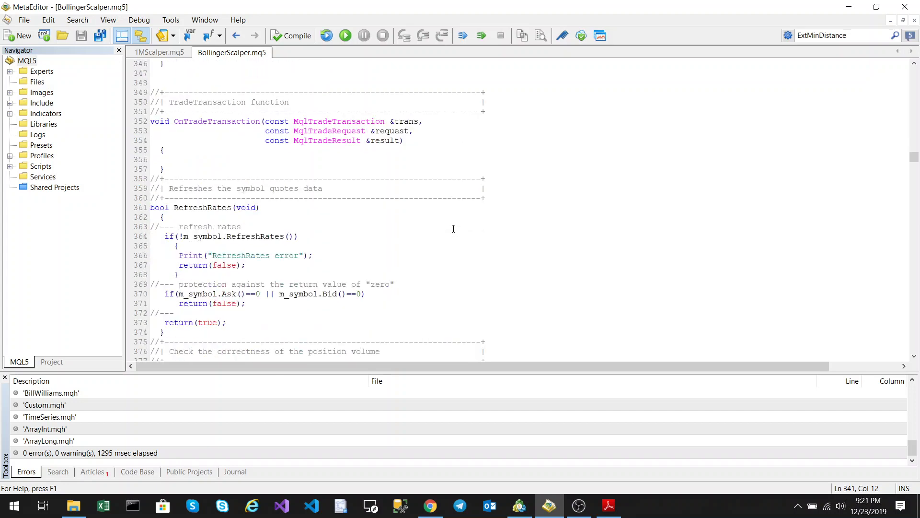
scroll(453, 228, "up", 10)
scroll(476, 234, "down", 1)
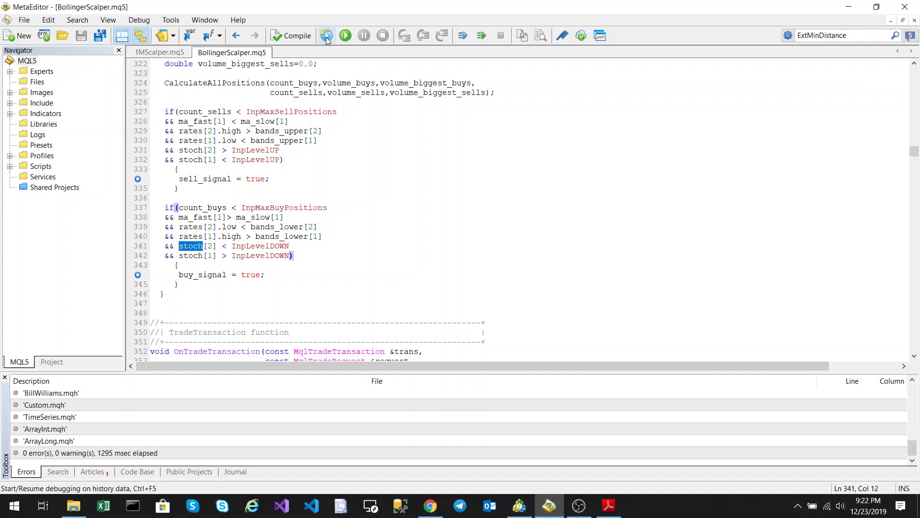
Start debugging the EA on history data and bring the MT5 terminal forward.
left_click(326, 36)
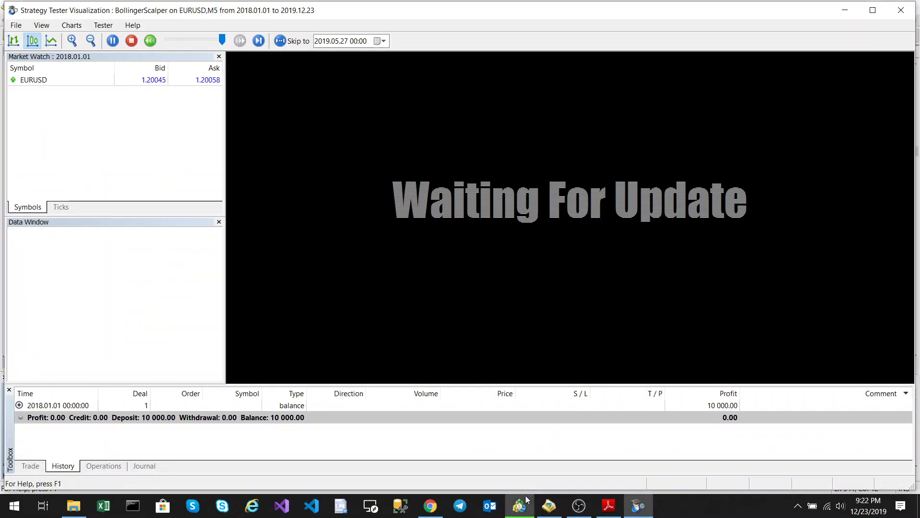
mouse_move(553, 514)
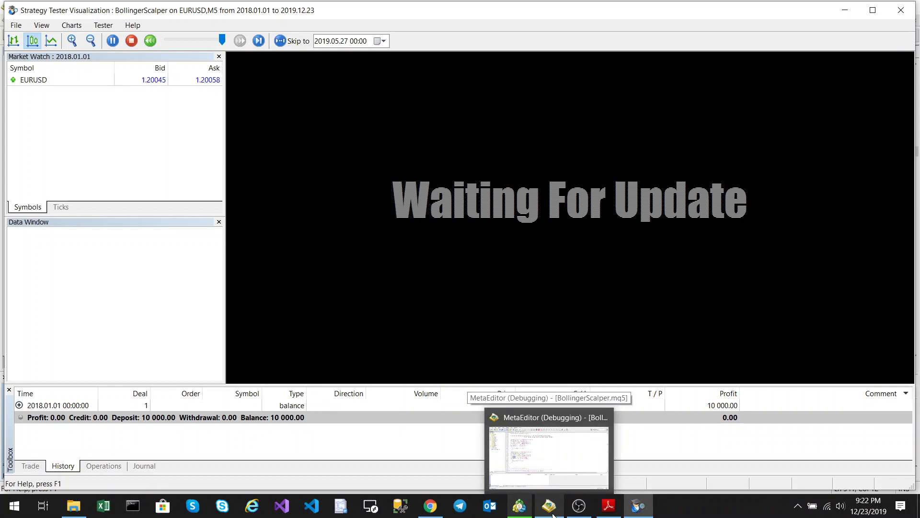
left_click(520, 505)
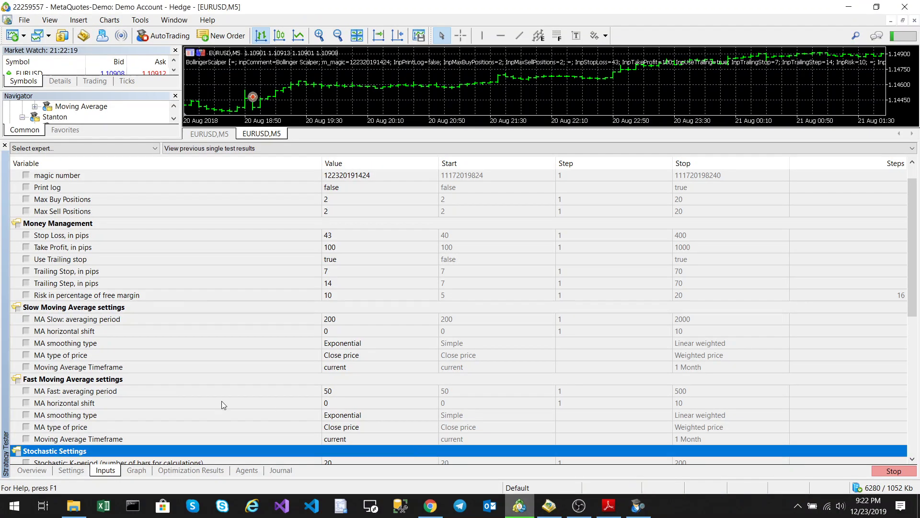
Review the Stochastic Settings inputs and general test settings until the line 344 breakpoint hits.
scroll(390, 281, "down", 7)
scroll(390, 281, "up", 8)
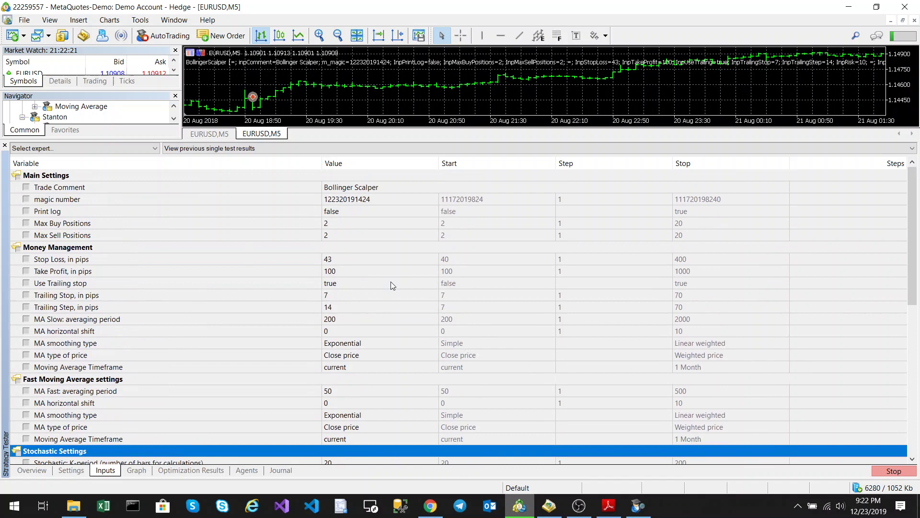
scroll(391, 281, "down", 9)
scroll(393, 282, "up", 7)
left_click(110, 415)
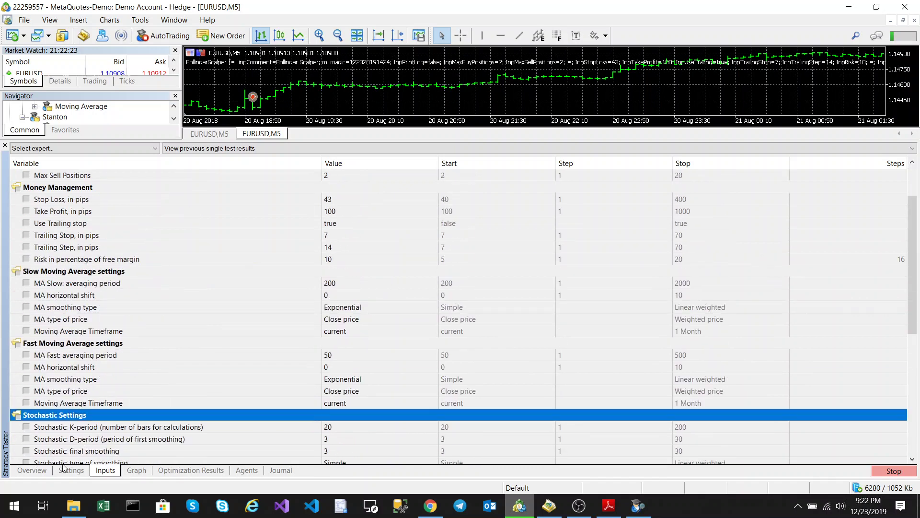
left_click(67, 473)
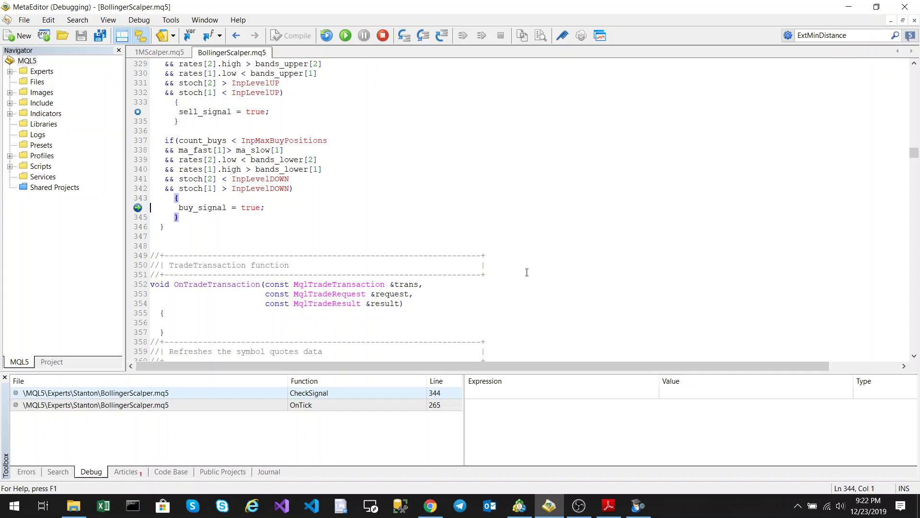
Resume the paused debugger so the test opens a 0.83-lot EURUSD buy at 1.20567.
left_click(638, 506)
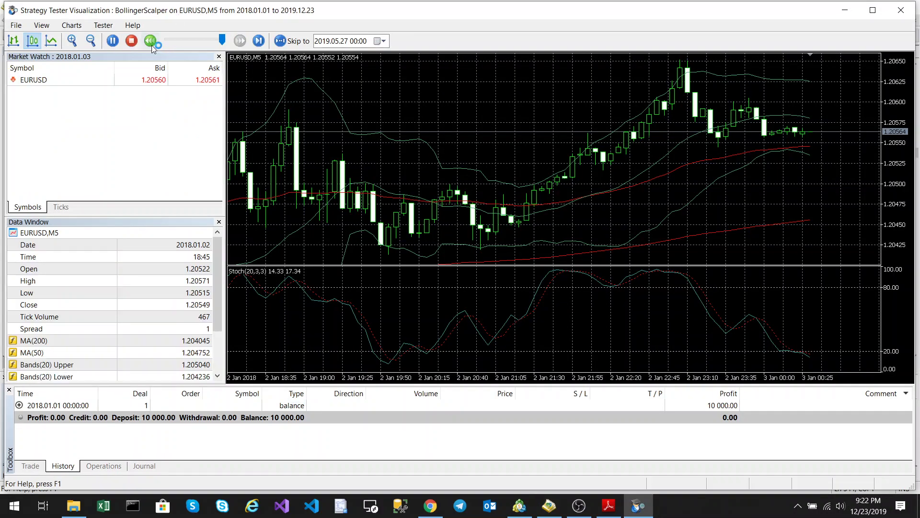
left_click(549, 506)
left_click(327, 35)
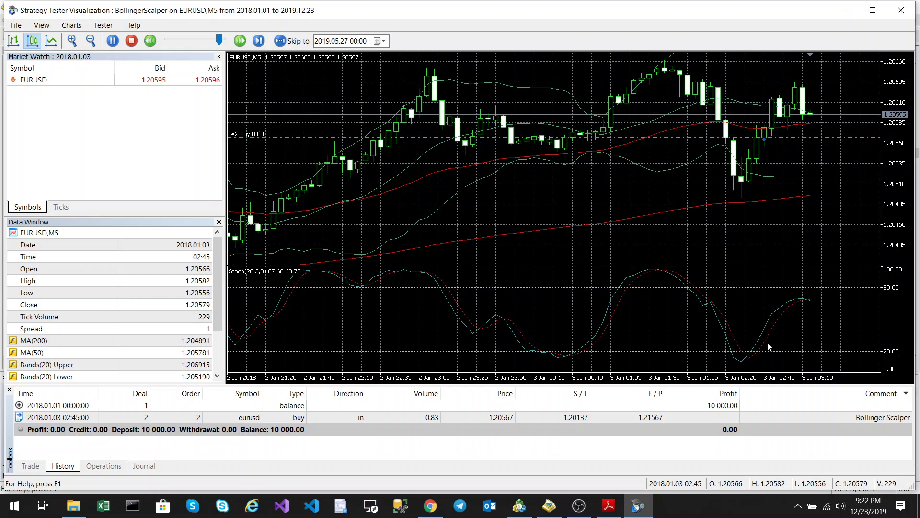
Fast-forward the visual test, then slow its playback speed slightly.
left_click(241, 41)
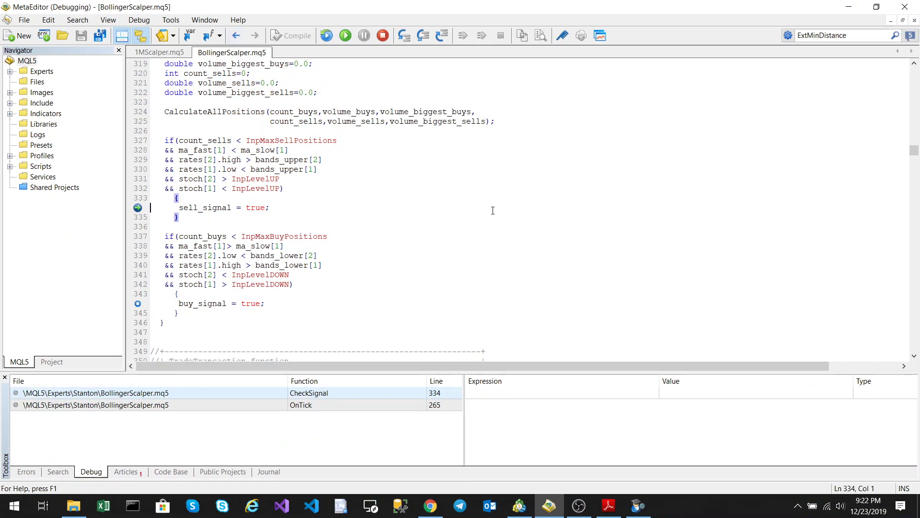
left_click(639, 505)
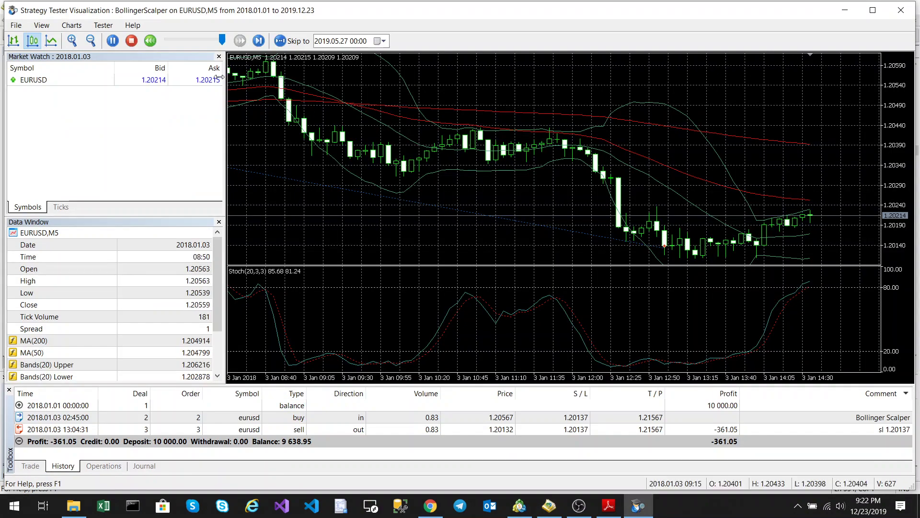
left_click(151, 41)
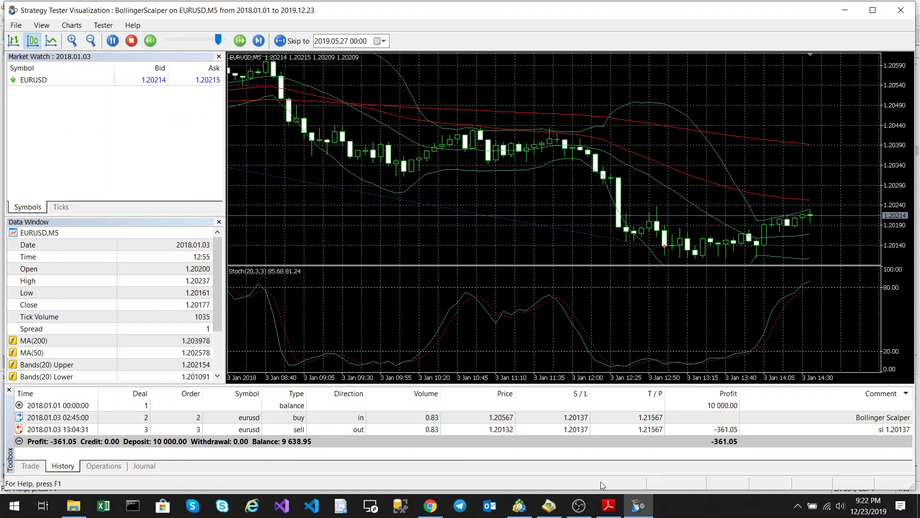
Return to the visual test and watch the buy stop out at -361.05 and a sell close at +113.60.
left_click(520, 506)
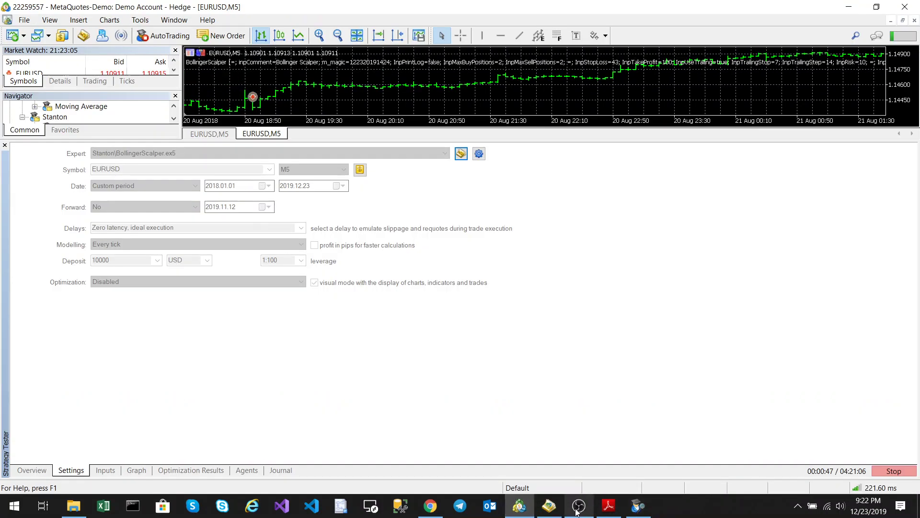
left_click(549, 506)
left_click(320, 41)
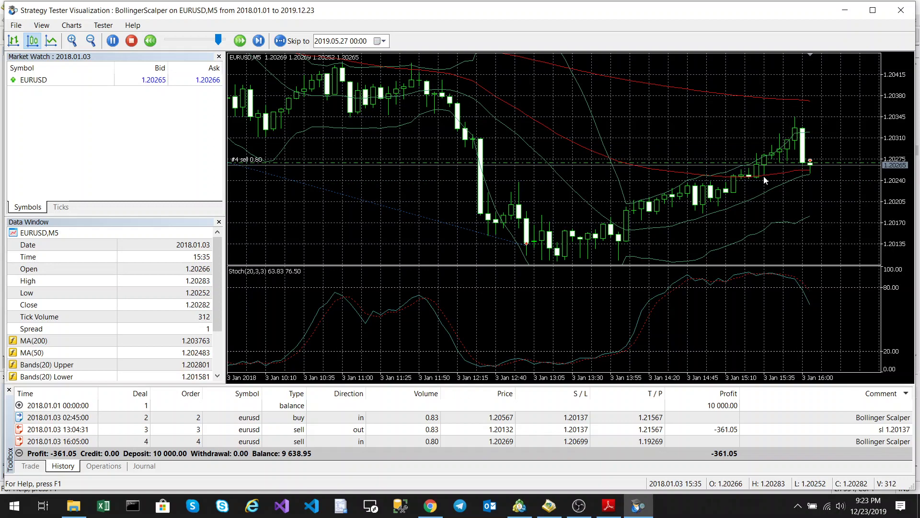
mouse_move(766, 180)
mouse_move(776, 99)
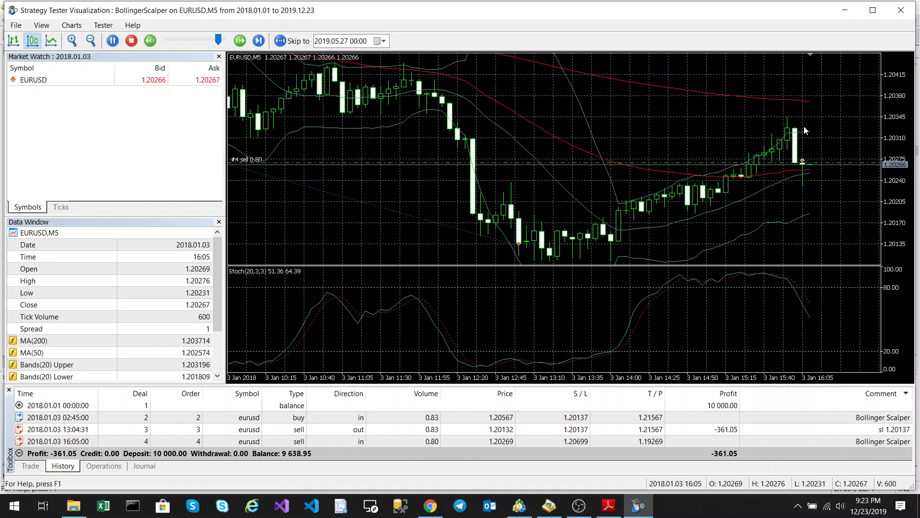
mouse_move(804, 131)
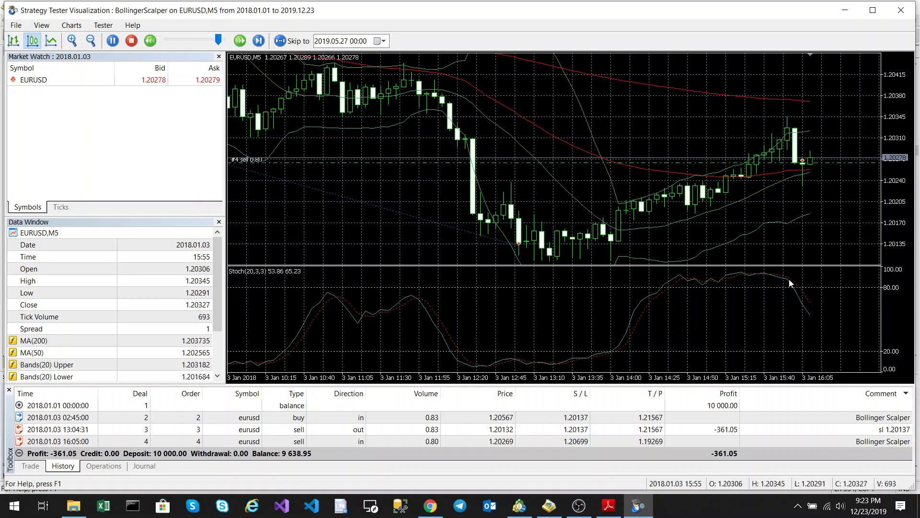
mouse_move(800, 290)
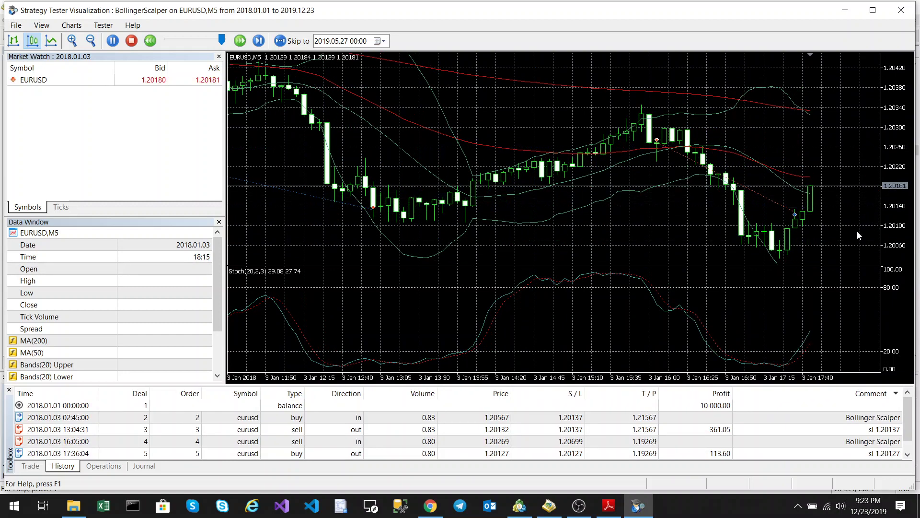
Stop the debugging session and remove the breakpoint on line 334.
left_click(135, 44)
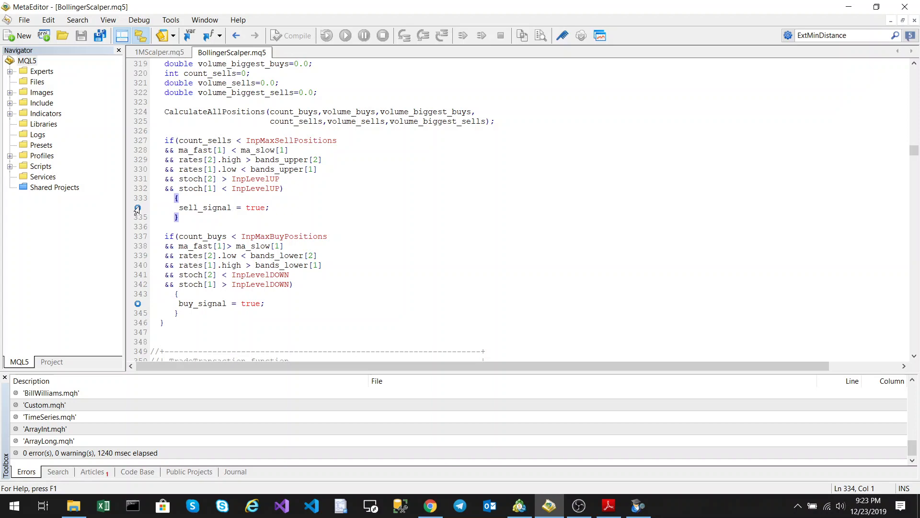
left_click(137, 208)
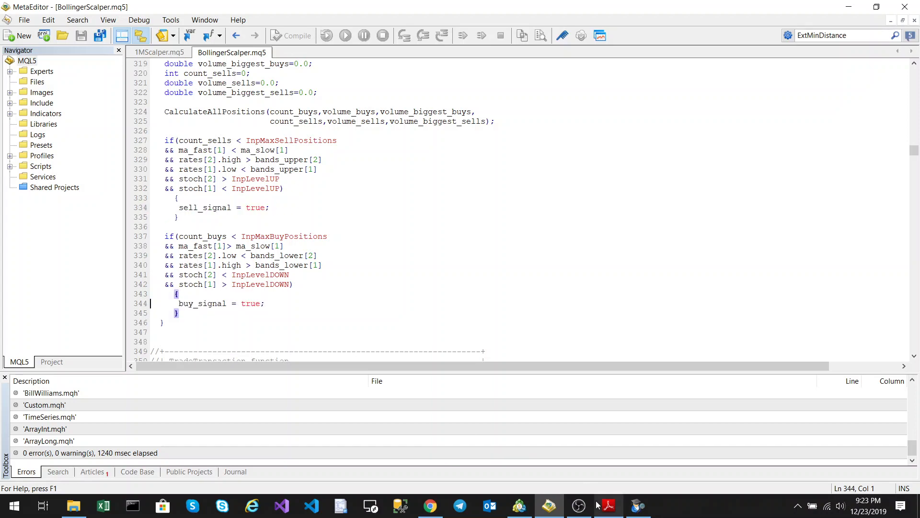
left_click(520, 506)
Browse the tester's Inputs, Settings and Backtest pages, ending on the input parameters.
left_click(106, 470)
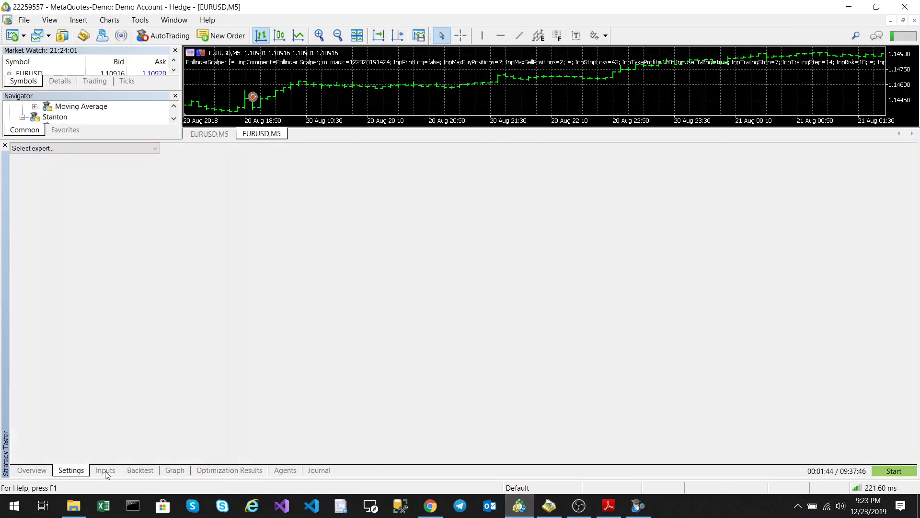
scroll(285, 322, "down", 2)
scroll(285, 323, "up", 4)
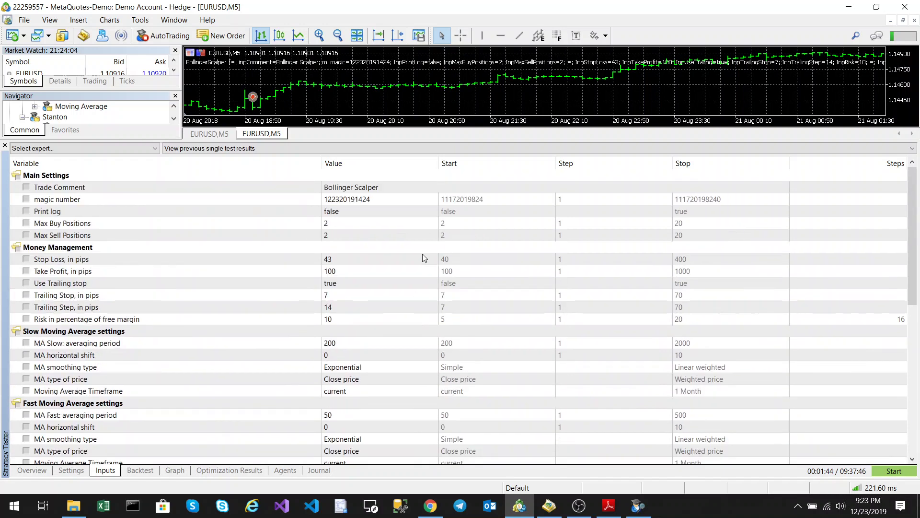
scroll(422, 254, "down", 4)
left_click(71, 470)
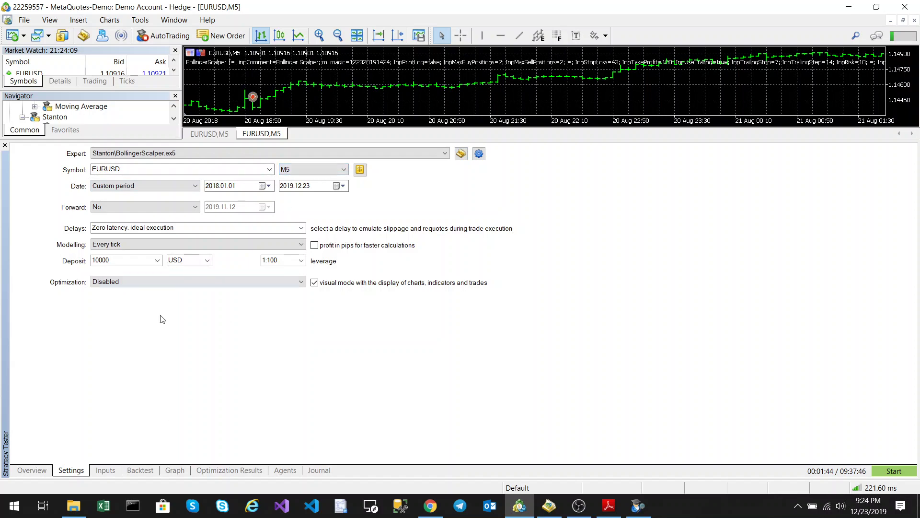
left_click(105, 470)
left_click(140, 470)
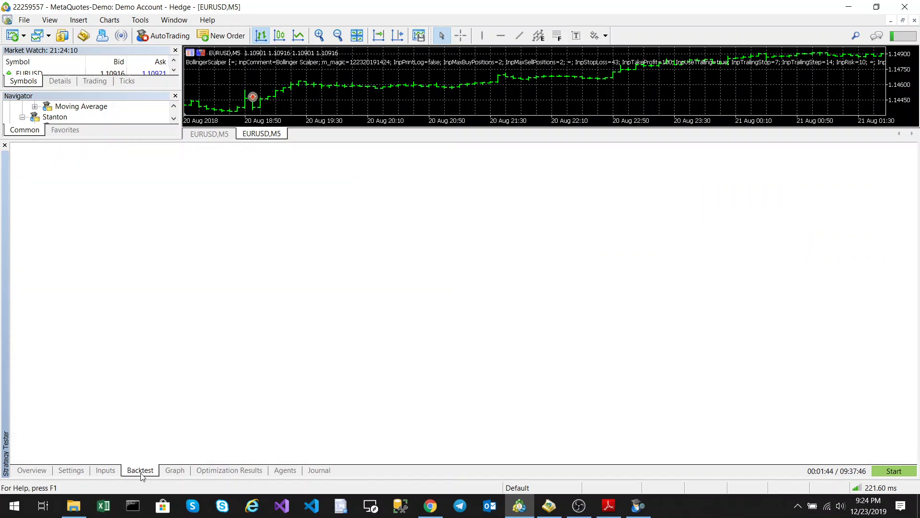
left_click(114, 474)
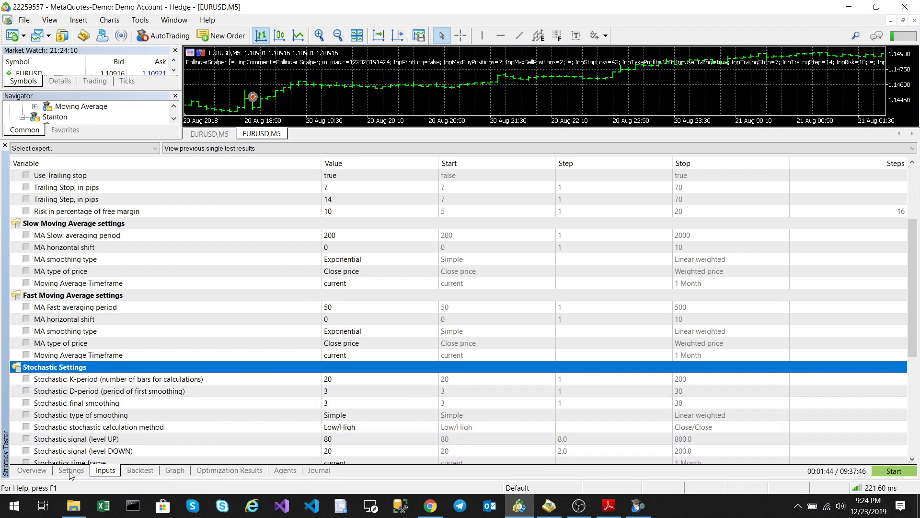
left_click(72, 474)
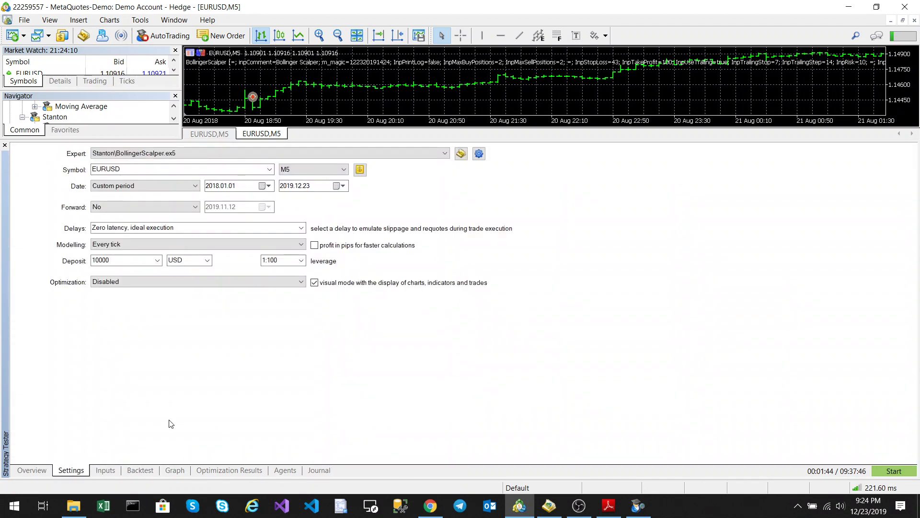
left_click(106, 470)
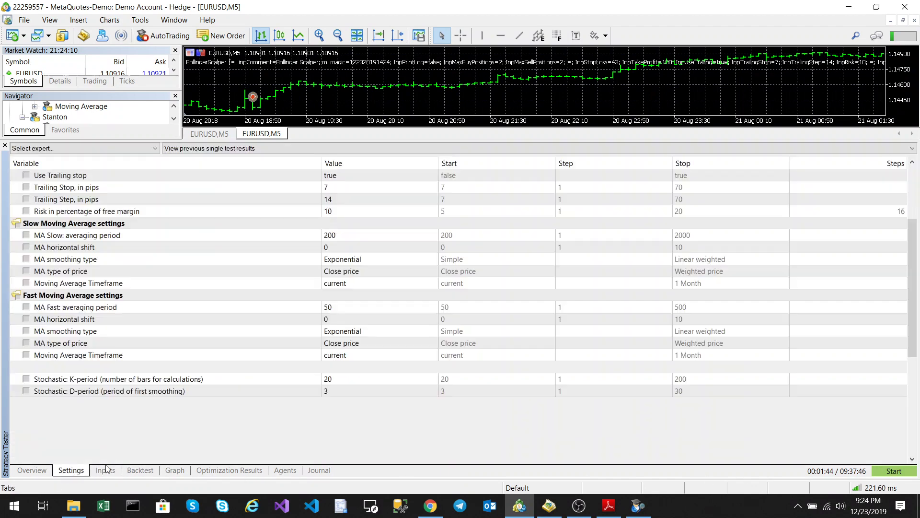
Launch a fresh backtest on the Graph tab and let it run into November 2018.
left_click(180, 473)
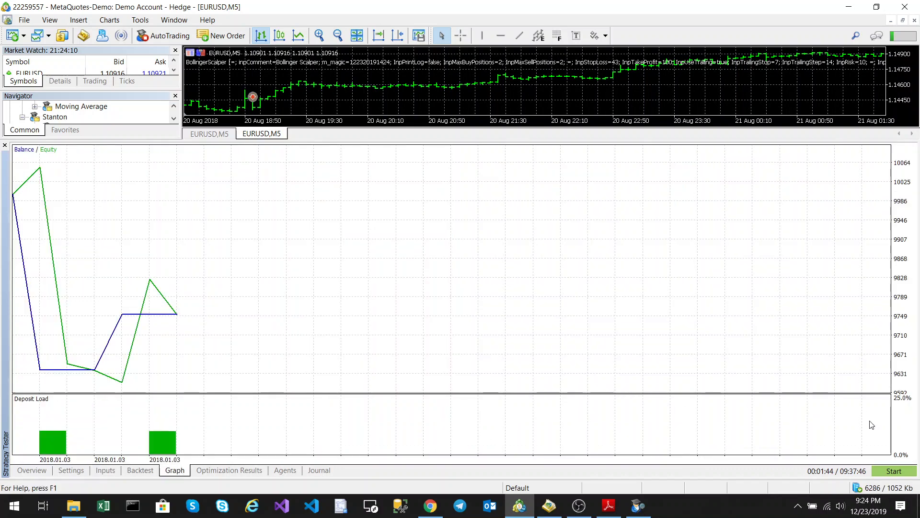
left_click(894, 471)
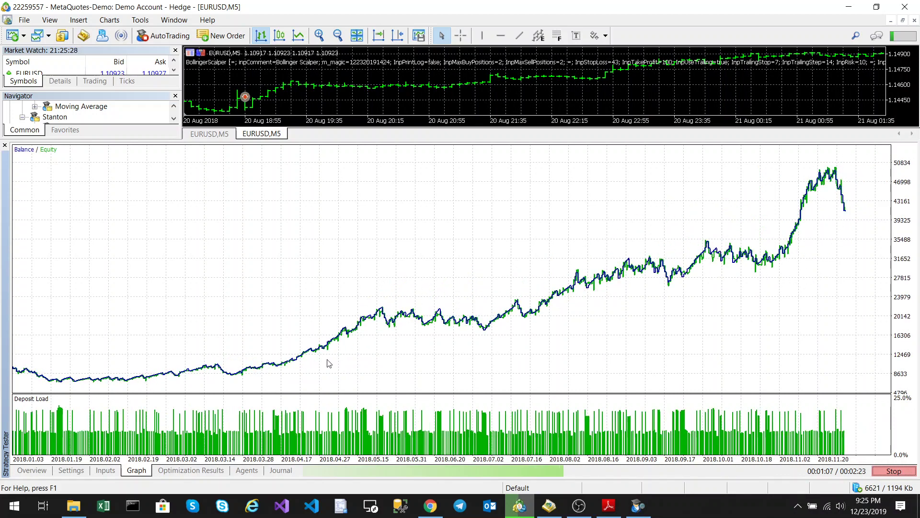
Review the input parameters and optimization results, then watch the graph until the test finishes near 93,000.
left_click(104, 471)
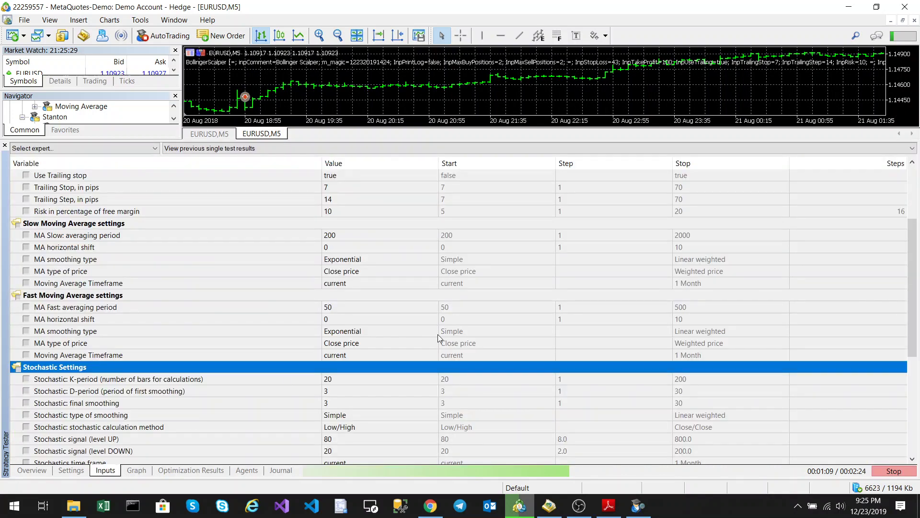
scroll(438, 334, "down", 5)
scroll(438, 335, "up", 9)
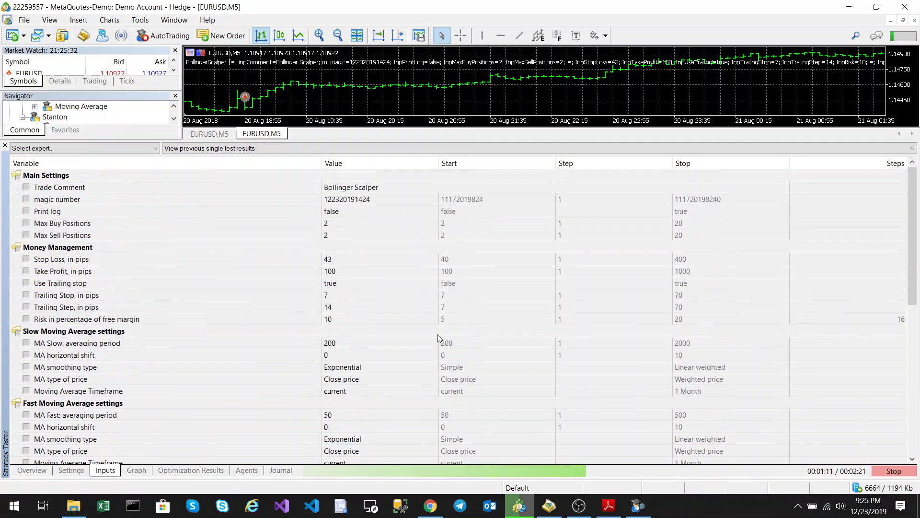
scroll(408, 293, "down", 3)
scroll(404, 282, "down", 6)
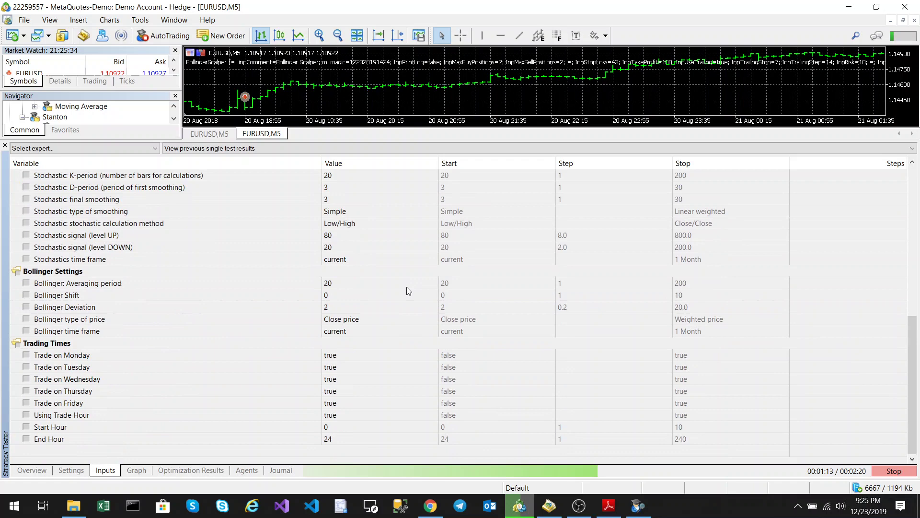
scroll(398, 283, "up", 4)
scroll(370, 248, "down", 3)
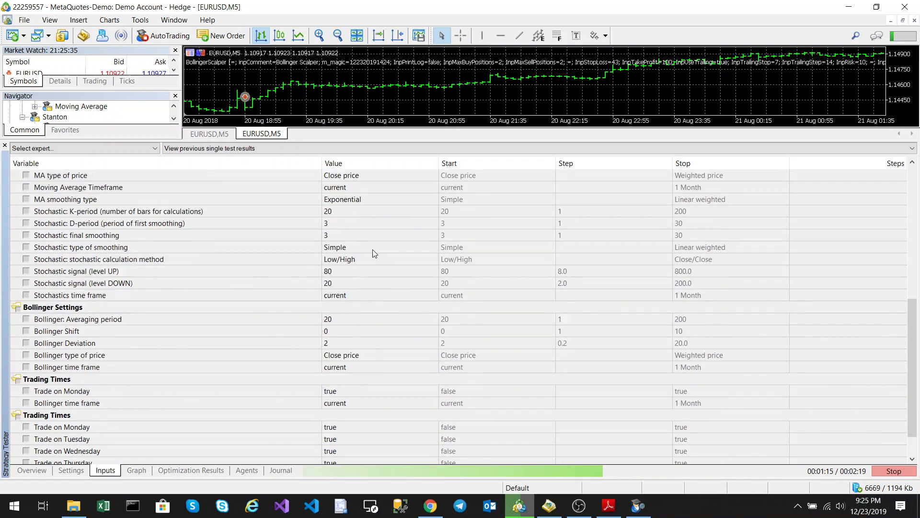
scroll(415, 307, "up", 3)
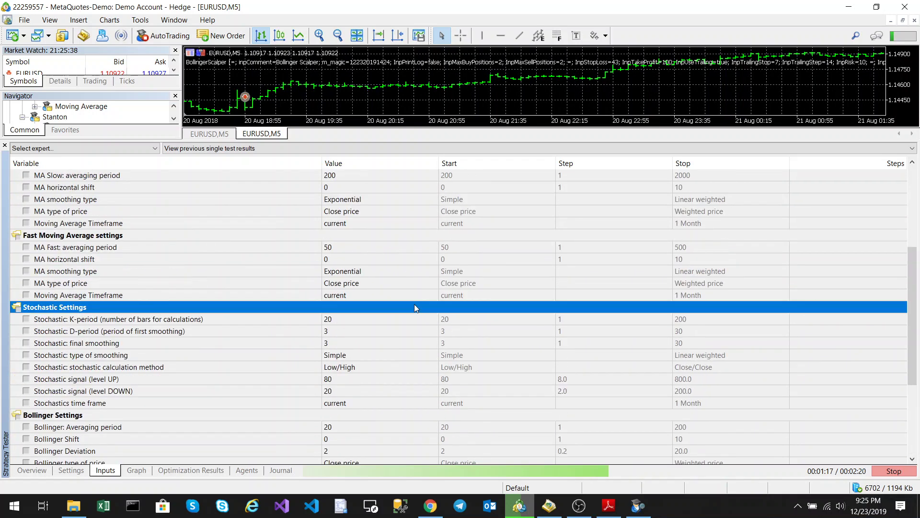
scroll(256, 279, "down", 3)
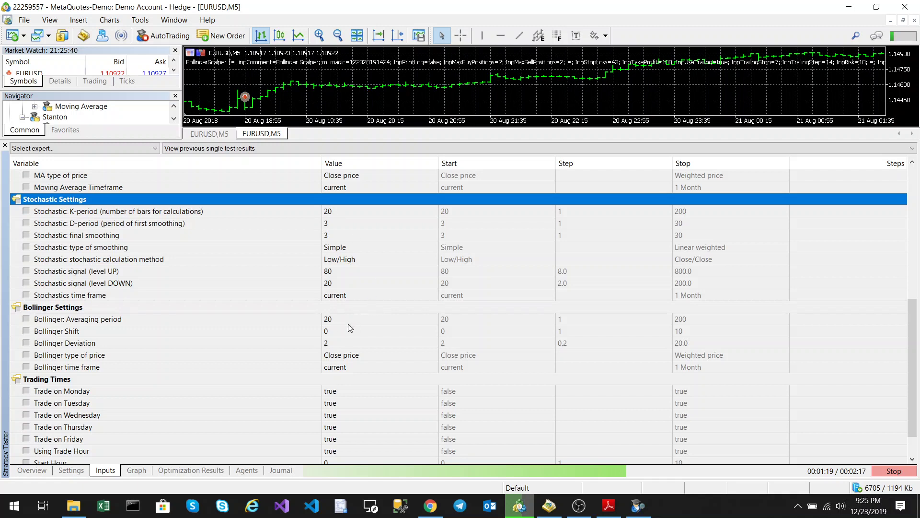
left_click(192, 471)
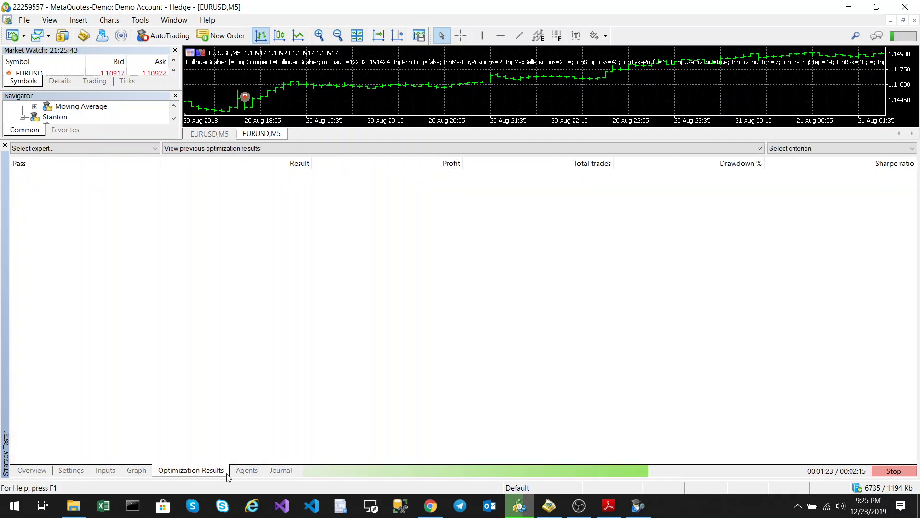
left_click(149, 470)
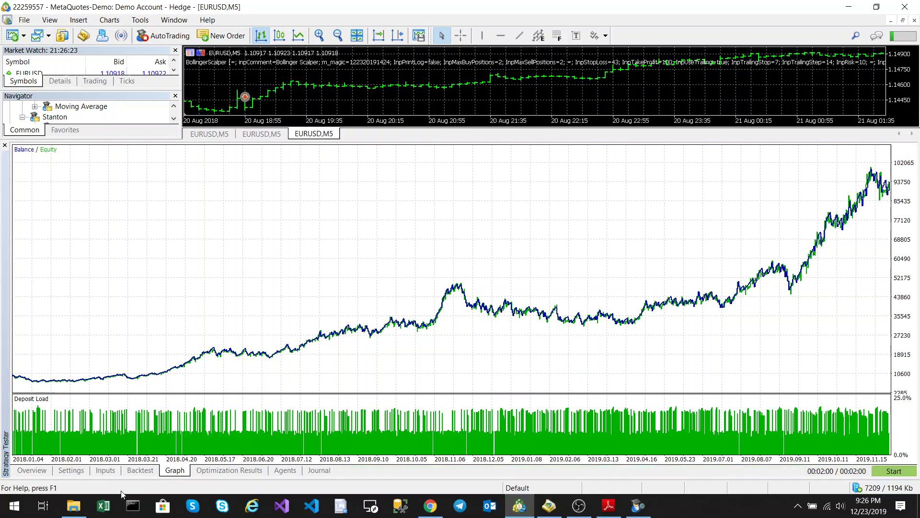
Open the backtest report: 83,347.94 net profit over 1012 trades, profit factor 1.24.
left_click(139, 470)
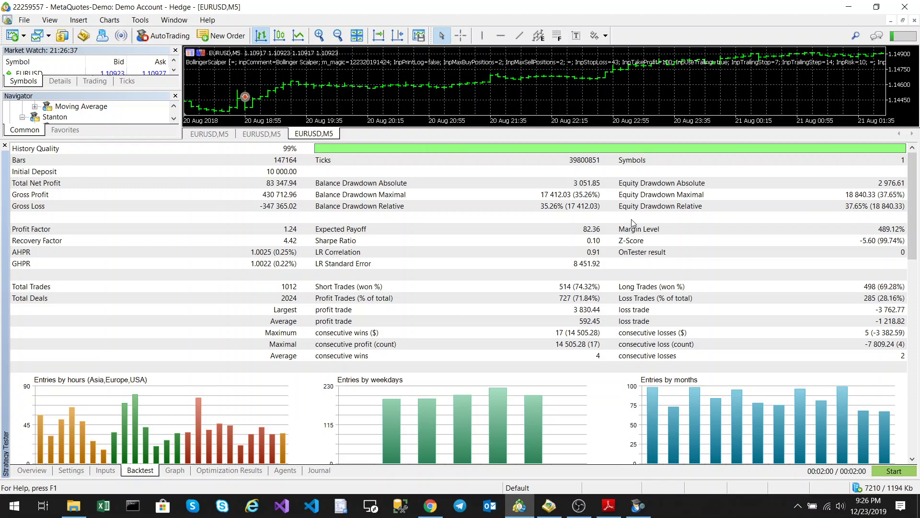
Open the input parameters and check that the risk percentage of free margin is 10.
left_click(105, 469)
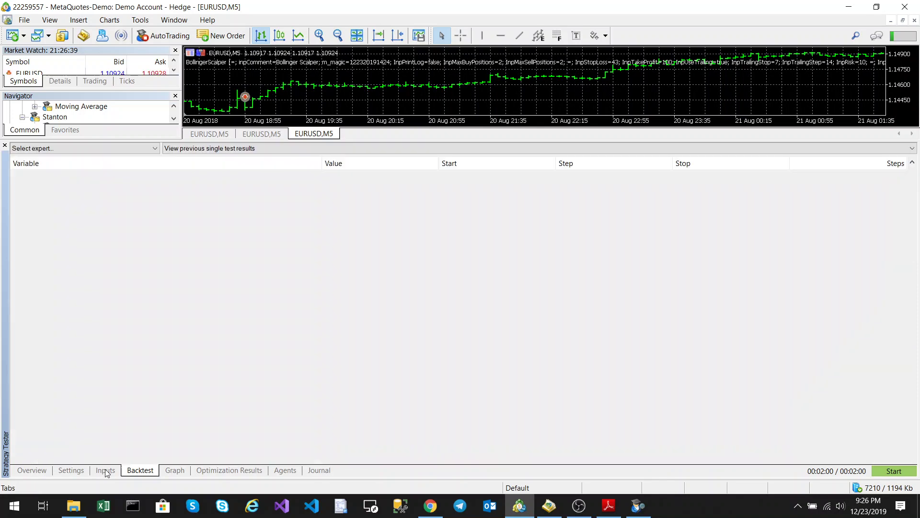
scroll(382, 328, "down", 1)
scroll(382, 329, "up", 7)
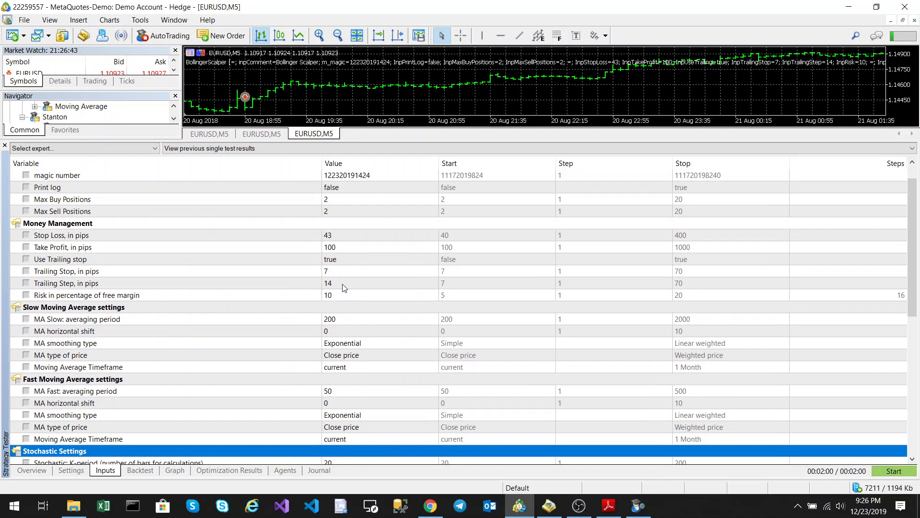
left_click(346, 296)
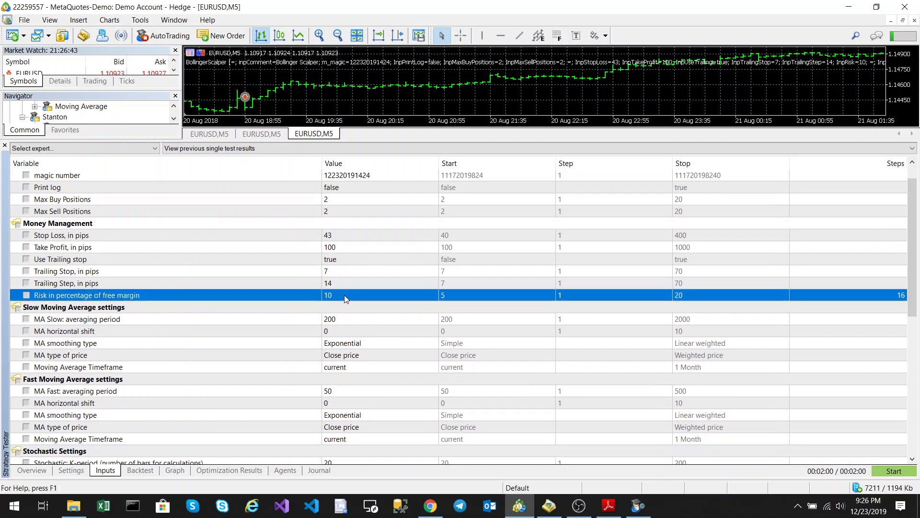
left_click(373, 294)
left_click(379, 312)
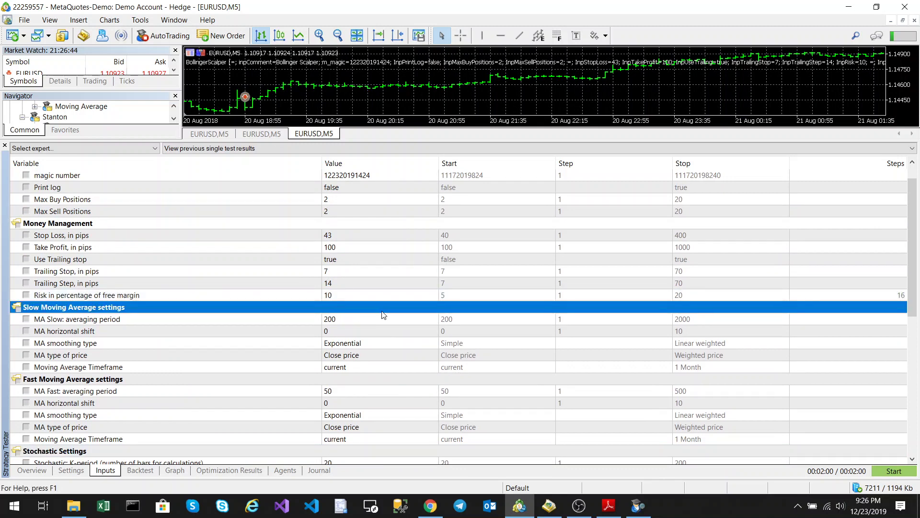
Recheck the risk value stays 10, then view the empty optimization results table.
left_click(359, 294)
left_click(369, 296)
left_click(376, 305)
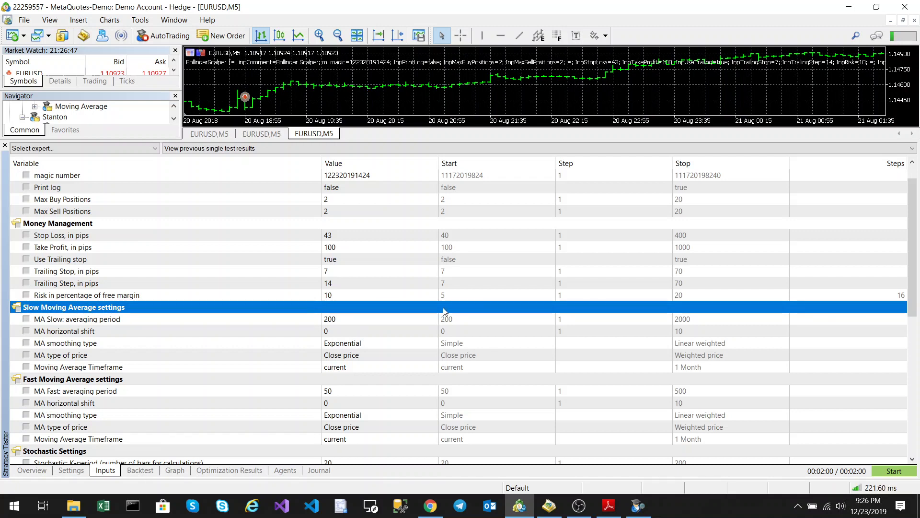
left_click(371, 294)
left_click(374, 293)
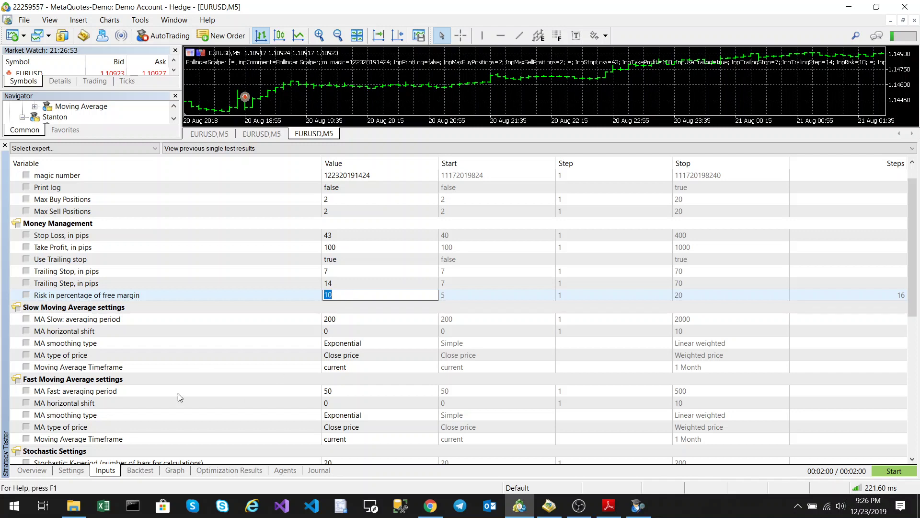
left_click(224, 471)
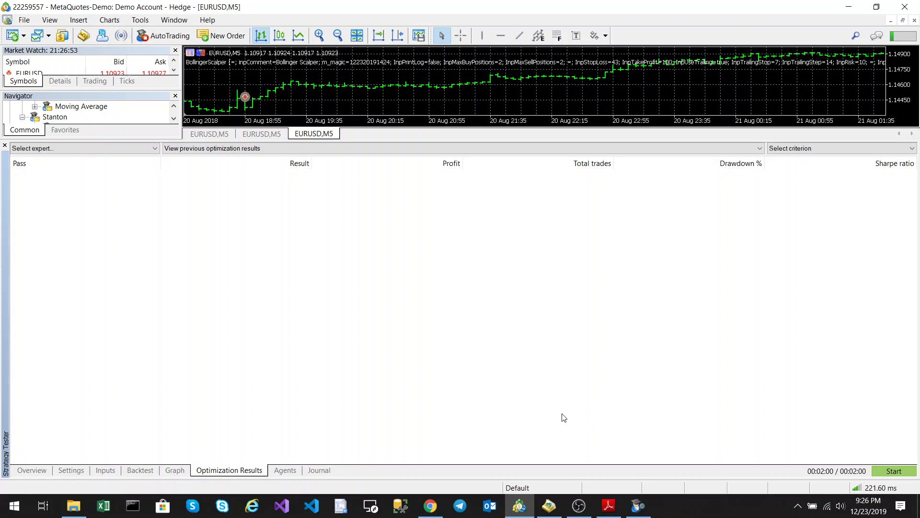
Switch to Chrome and move between the AlgoTrading YouTube channel and shop page, ending on the shop.
left_click(432, 506)
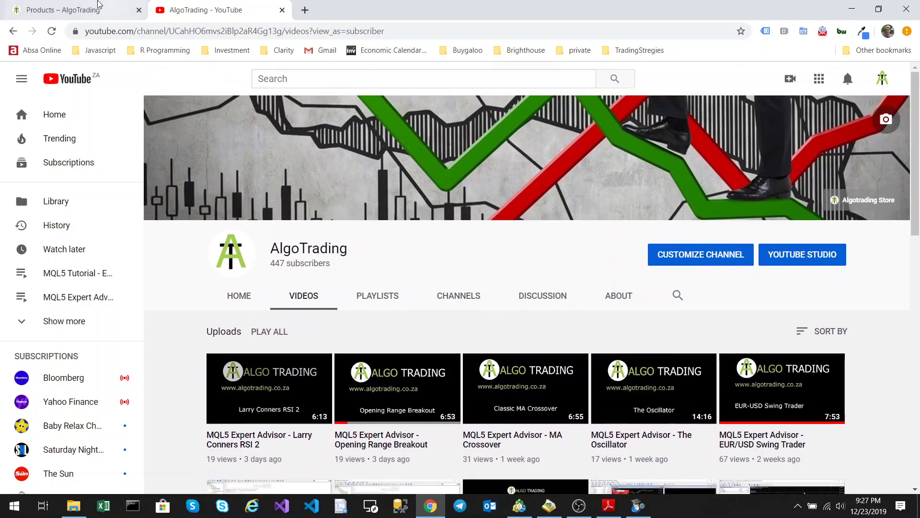
left_click(63, 9)
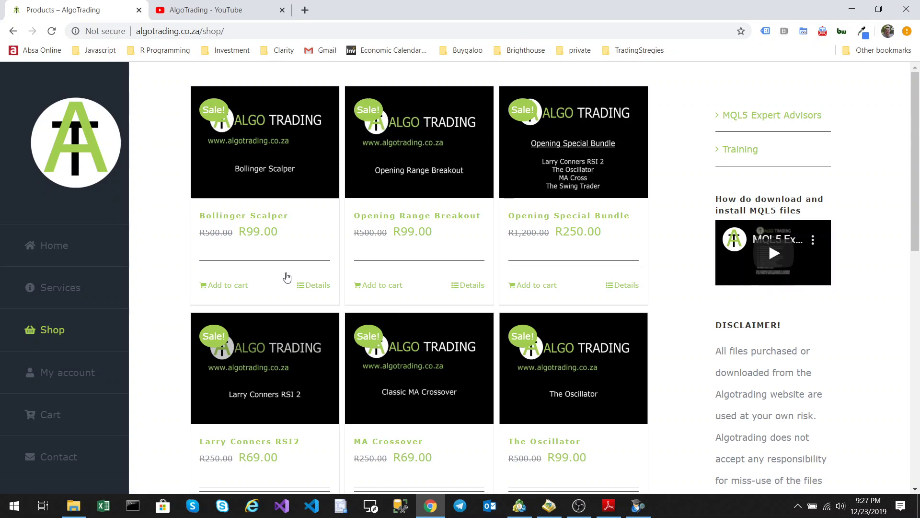
left_click(268, 6)
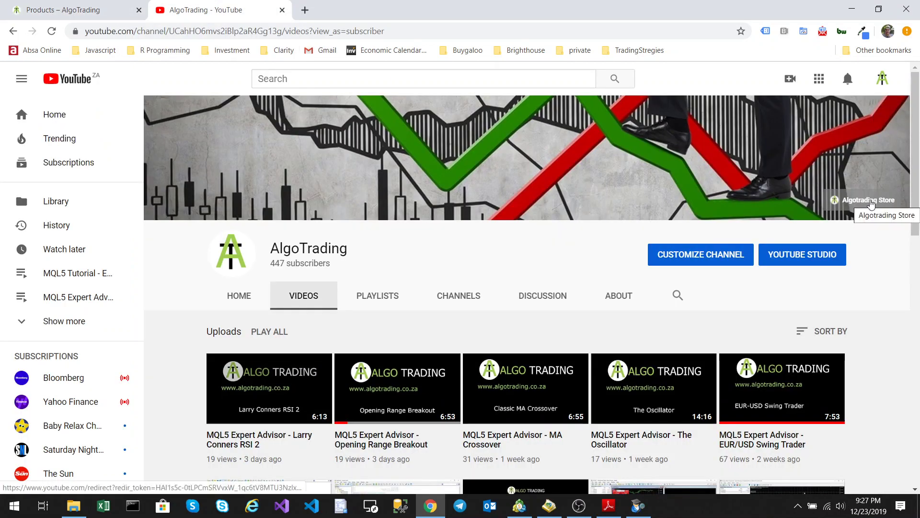
left_click(77, 10)
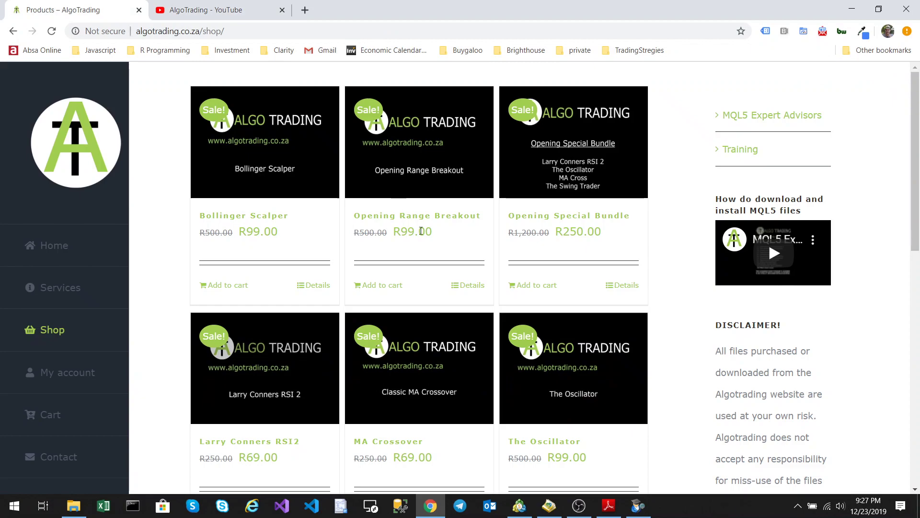